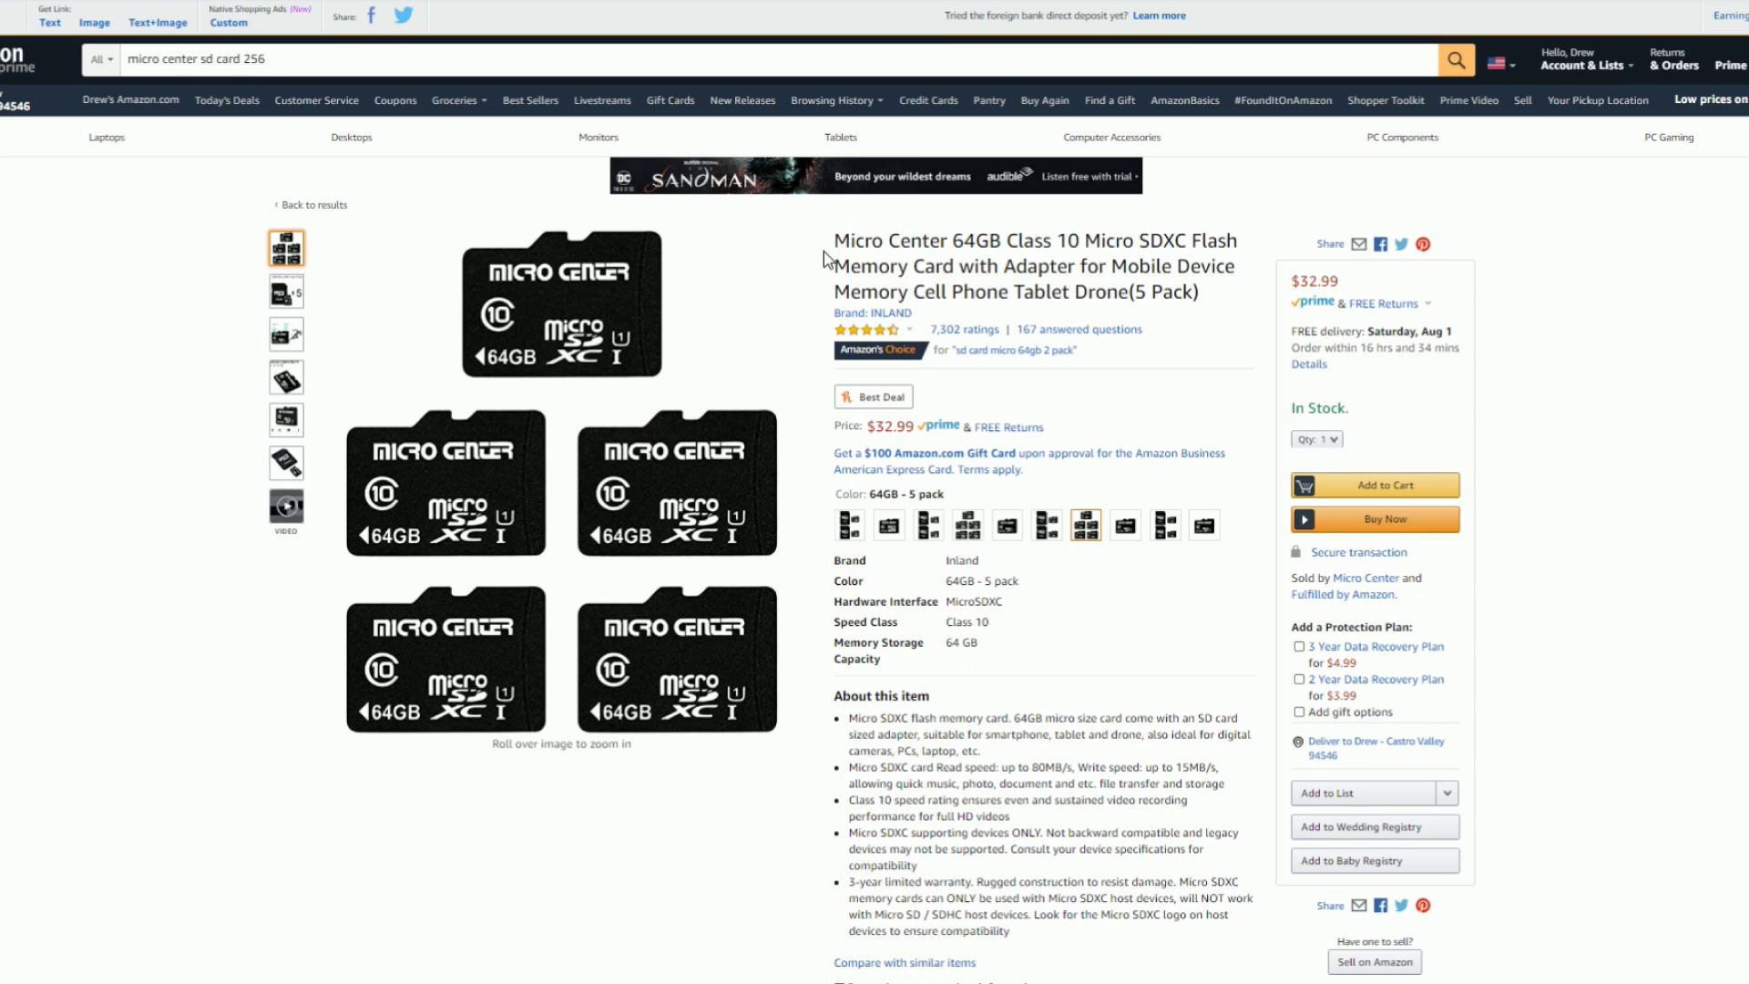
# Select the Micro Center Premium 64GB title and switch the listing to the 128GB ($15.99) size
pyautogui.moveTo(838, 241); pyautogui.dragTo(1229, 298)
pyautogui.click(1229, 298)
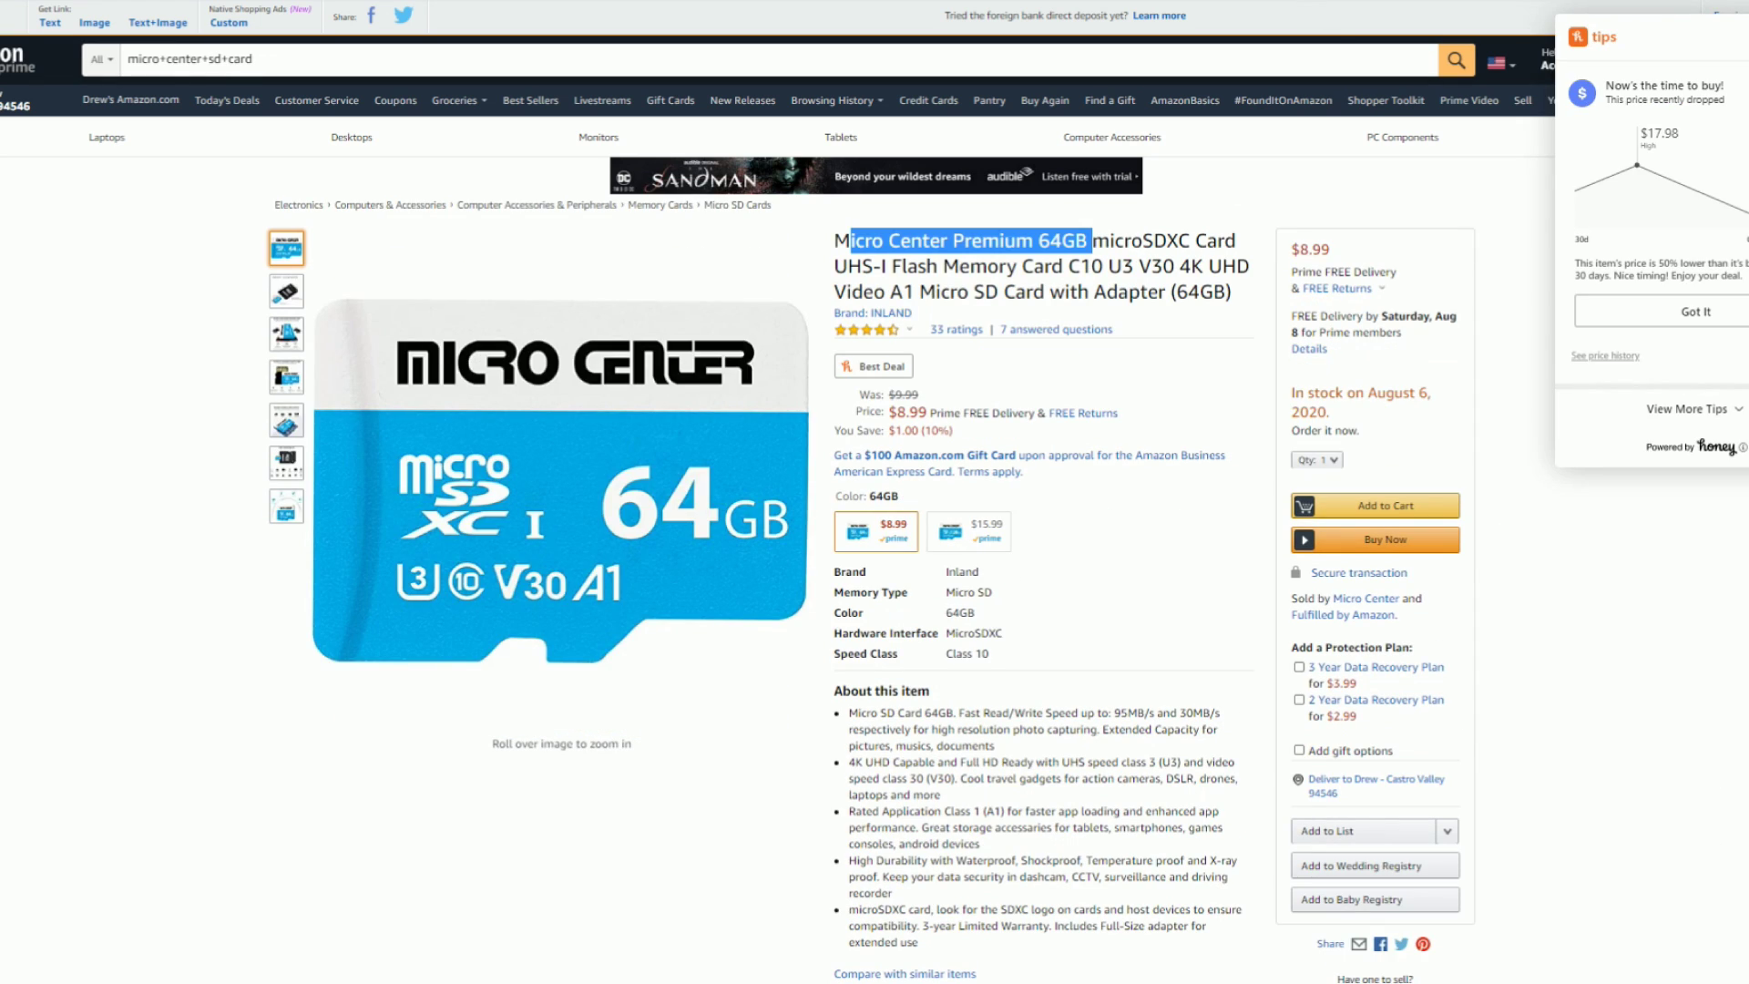
pyautogui.click(956, 542)
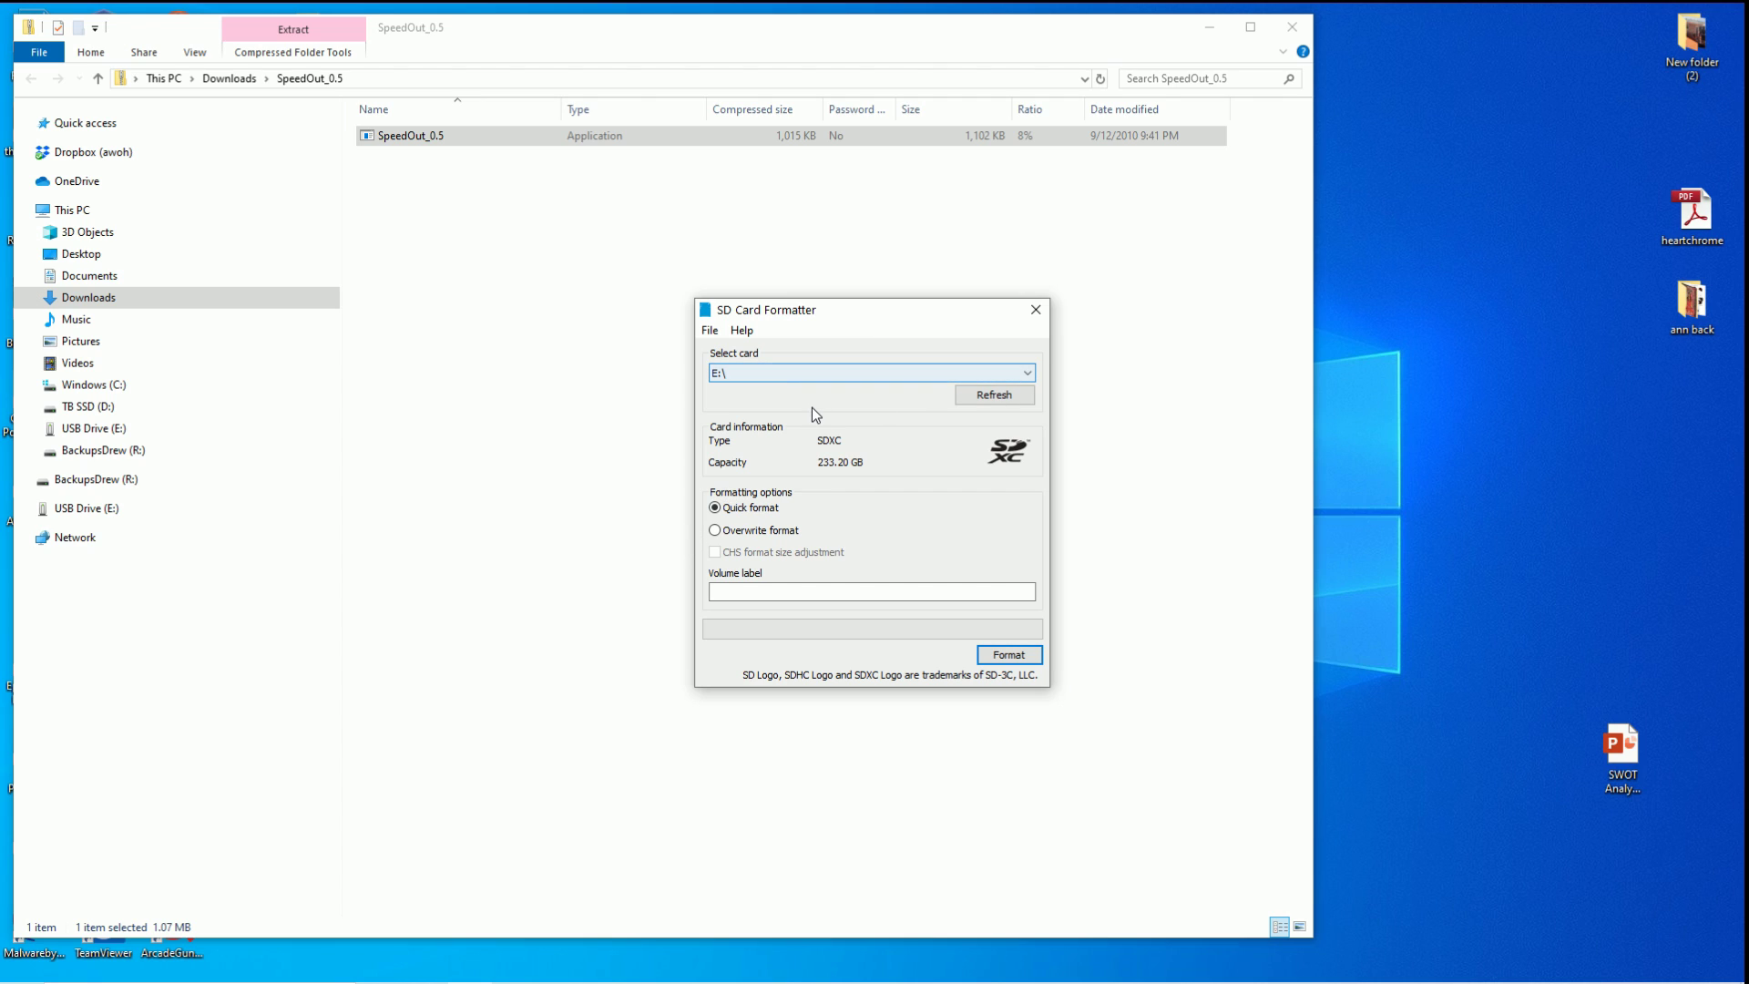
# Close SD Card Formatter after reading the 233.20 GB SDXC capacity of drive E:
pyautogui.click(1036, 309)
# Launch SpeedOut and run the E: read/write test twice, about 88.9 MB/s read, 83.1 MB/s write
pyautogui.press('Return')
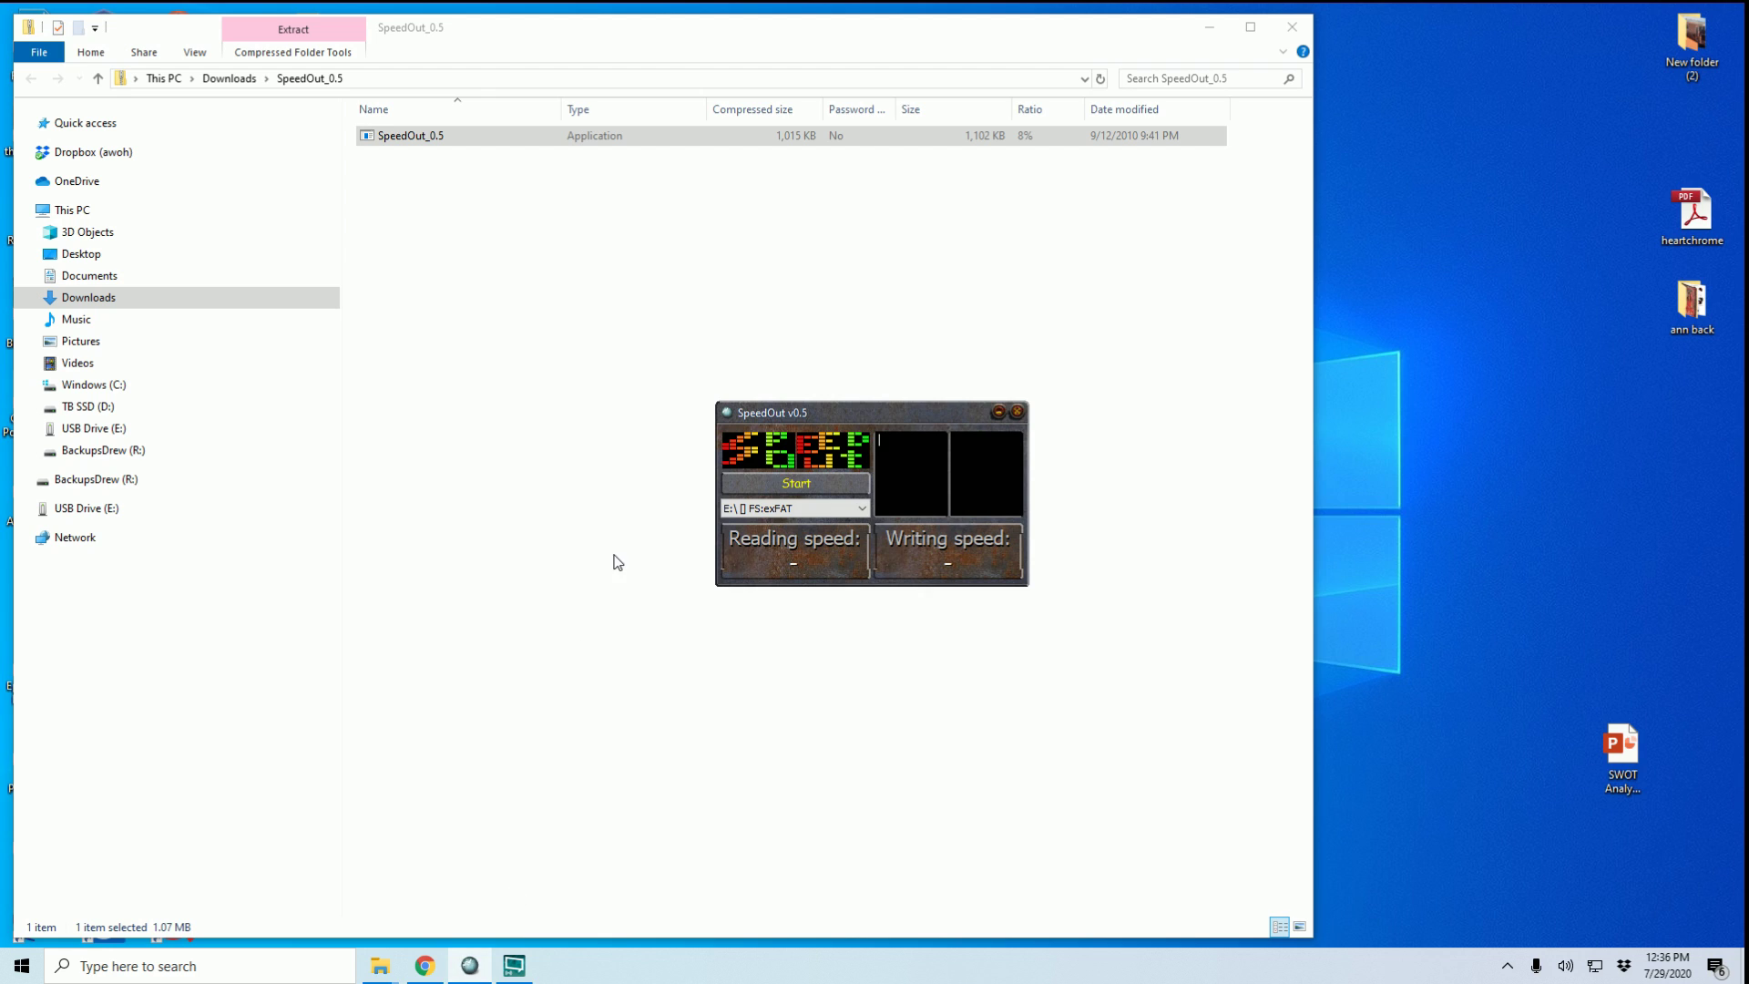
pyautogui.click(814, 487)
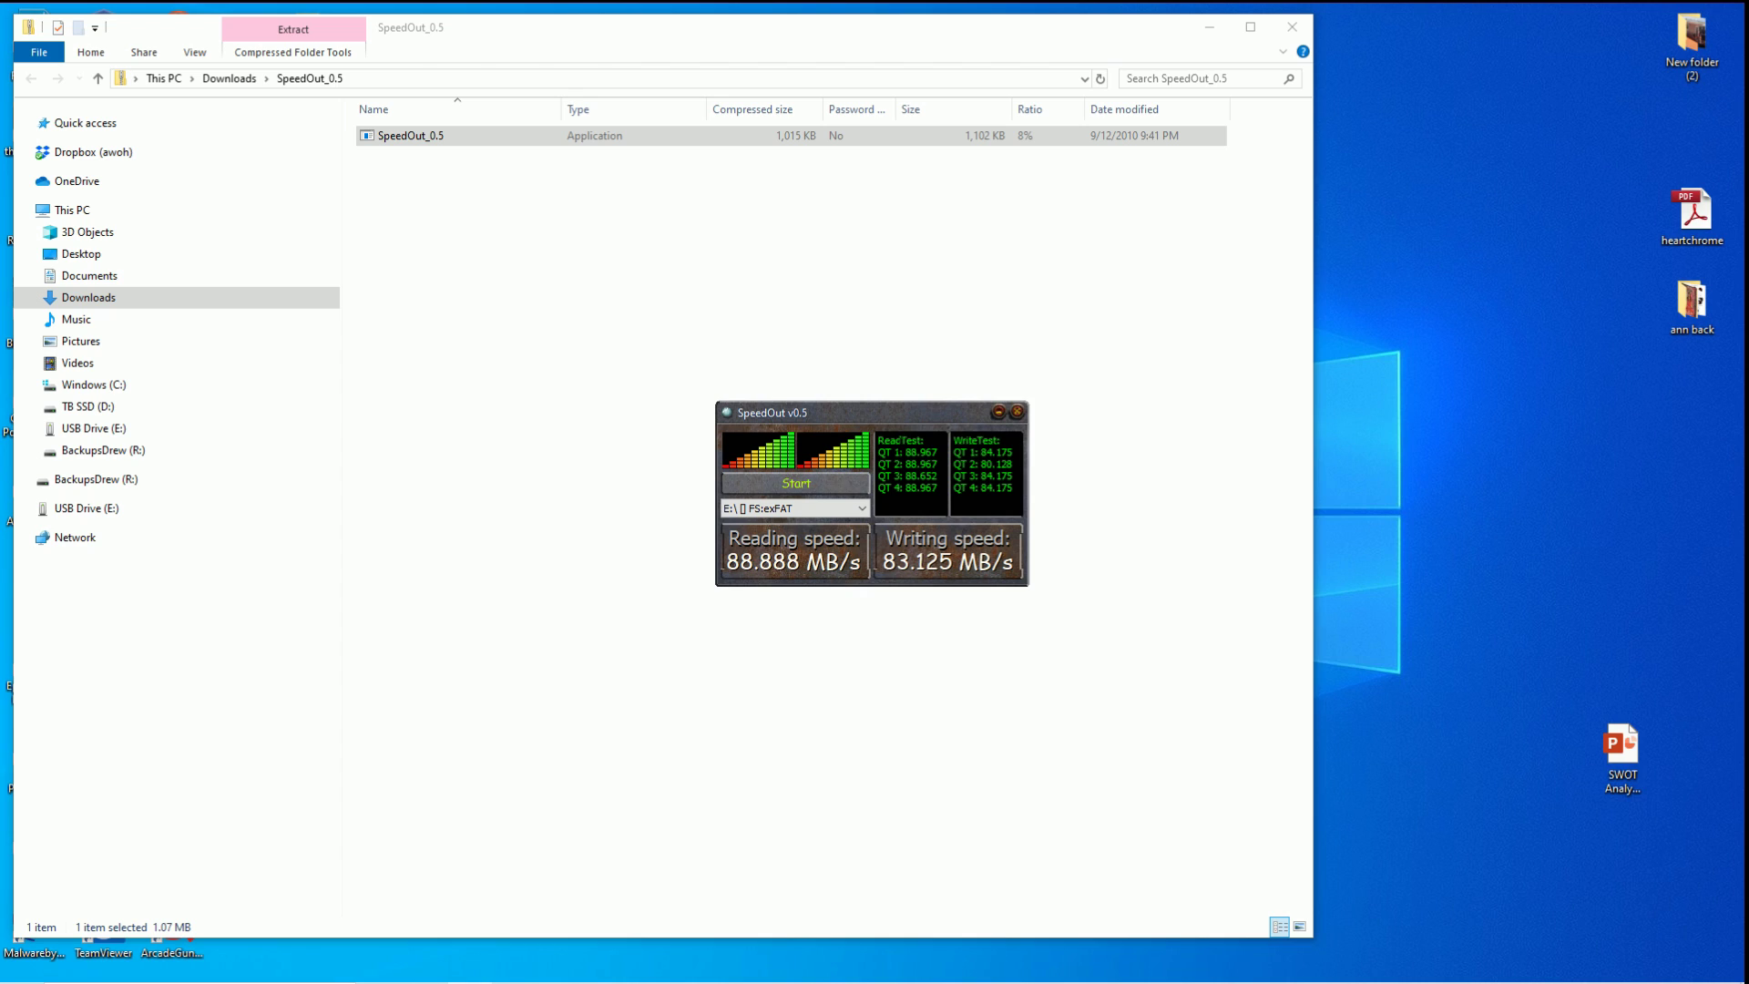
pyautogui.click(779, 485)
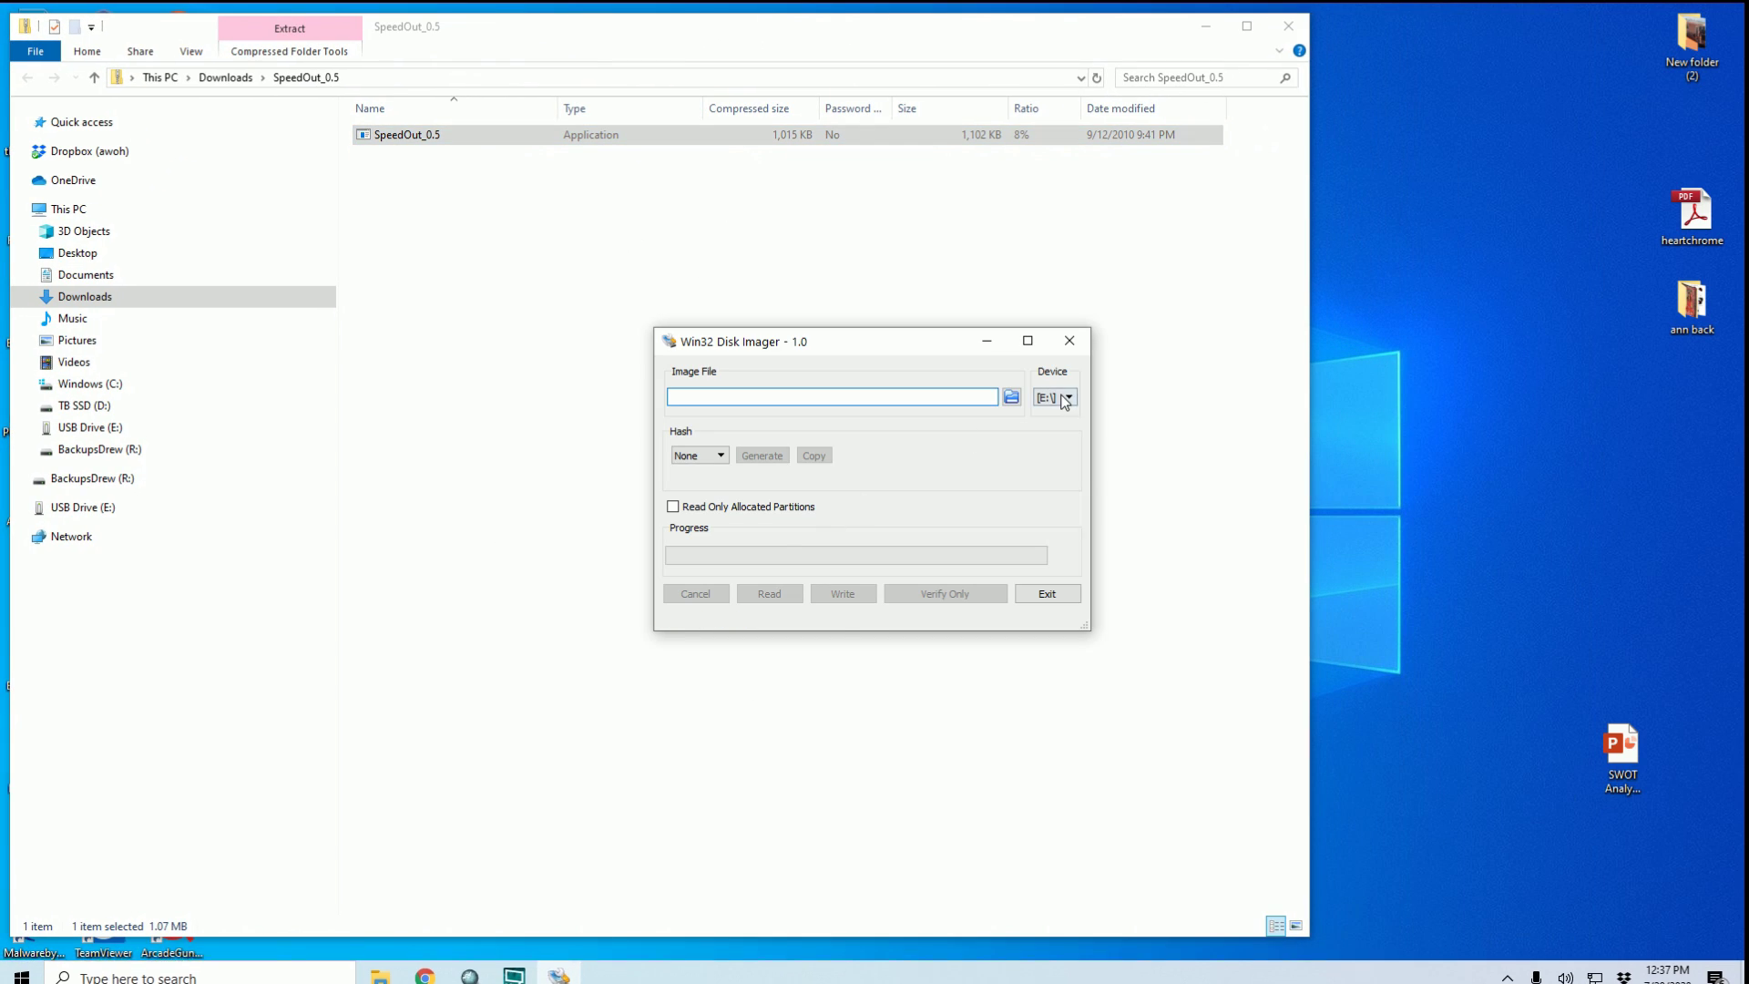
# Confirm the 256gb Final Build image is 224 GB, then select the Wolfanoz image in Pie
pyautogui.click(1009, 394)
pyautogui.doubleClick(880, 615)
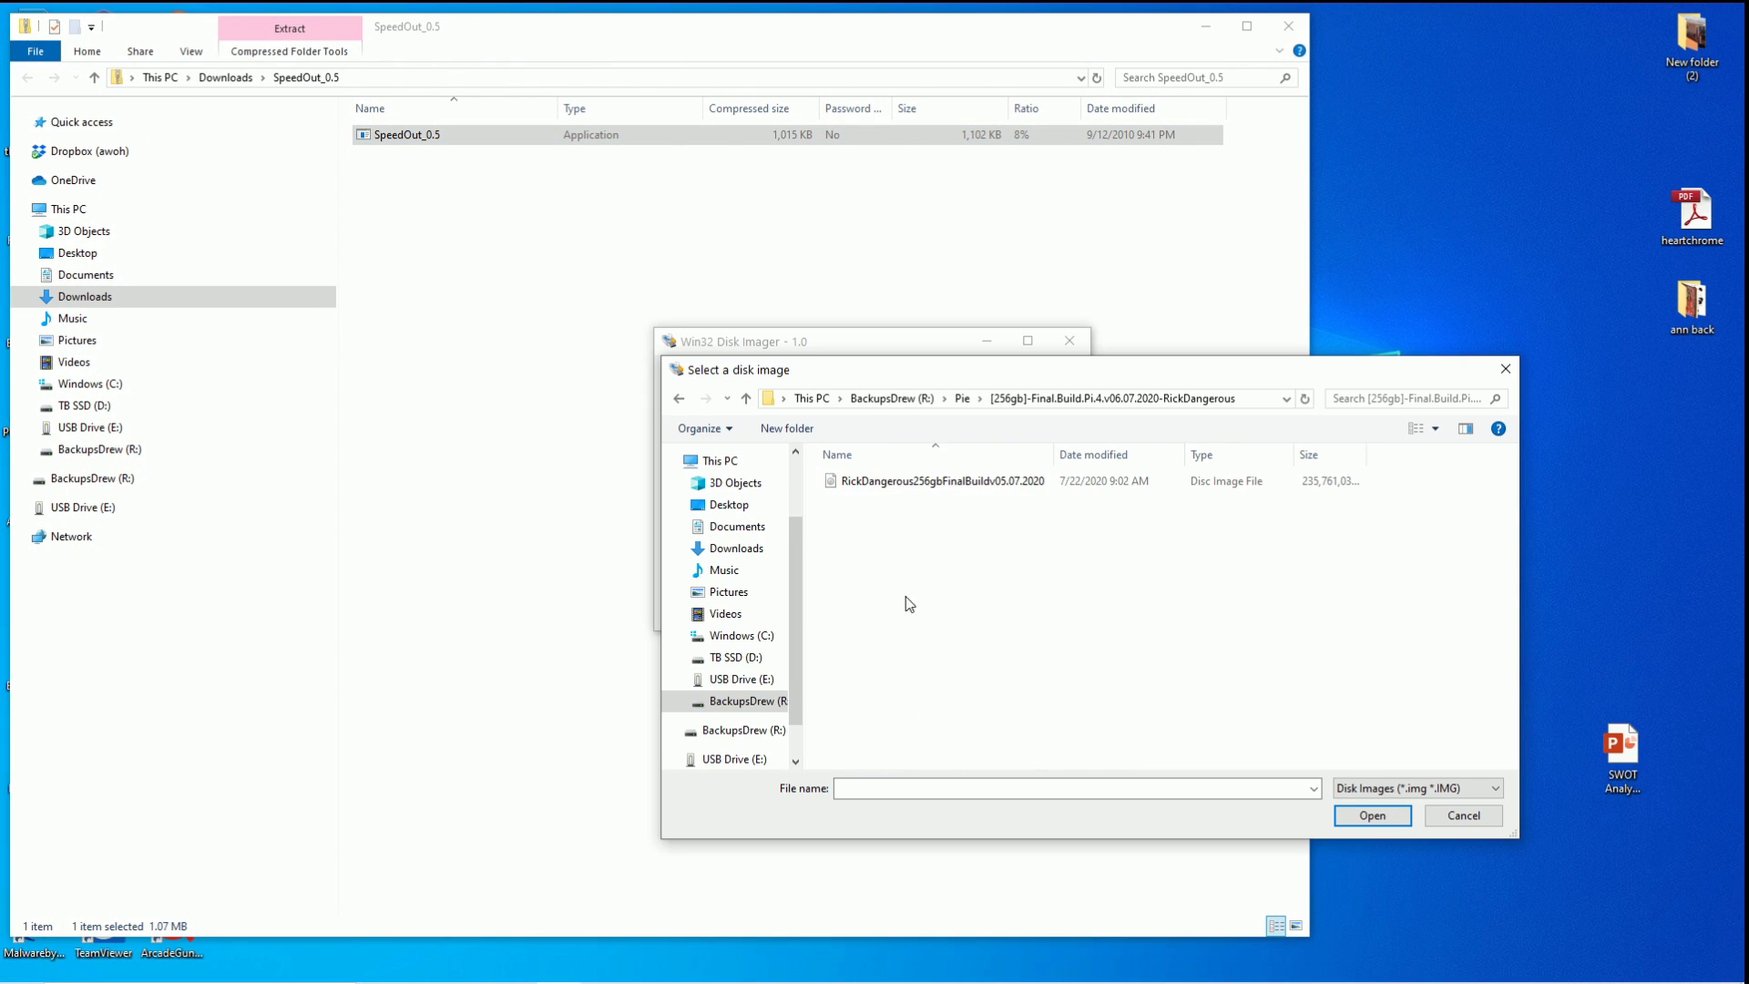
pyautogui.rightClick(994, 488)
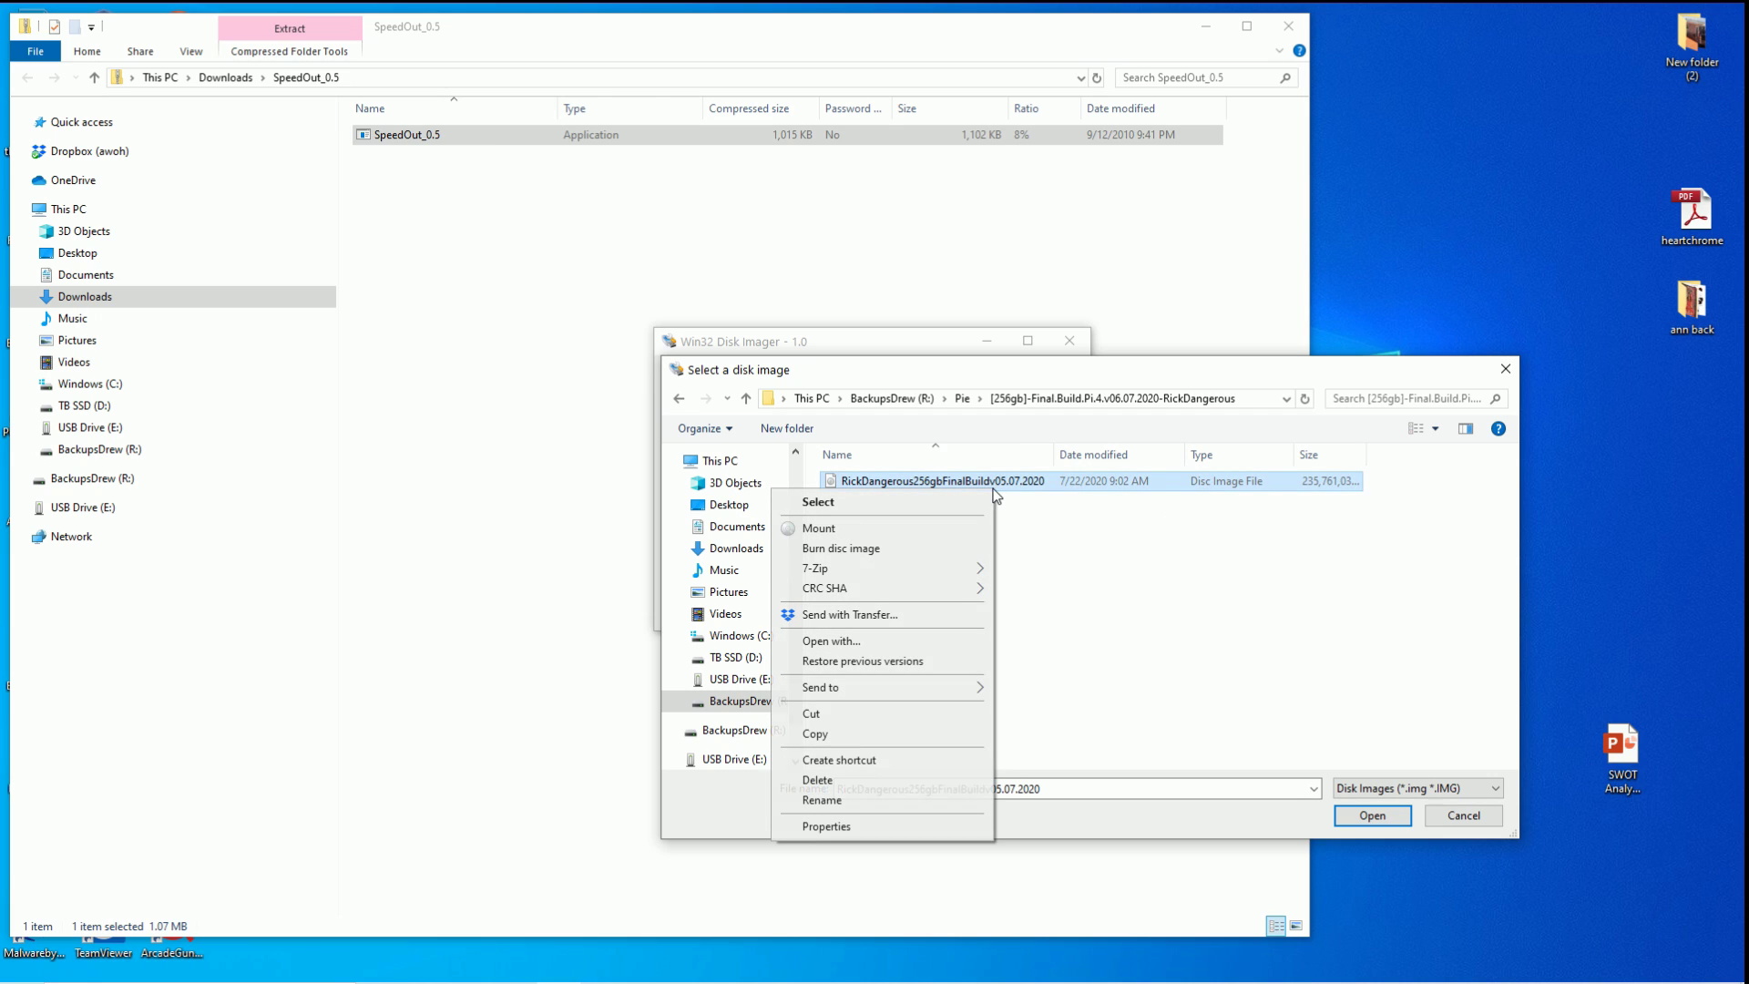
pyautogui.click(903, 829)
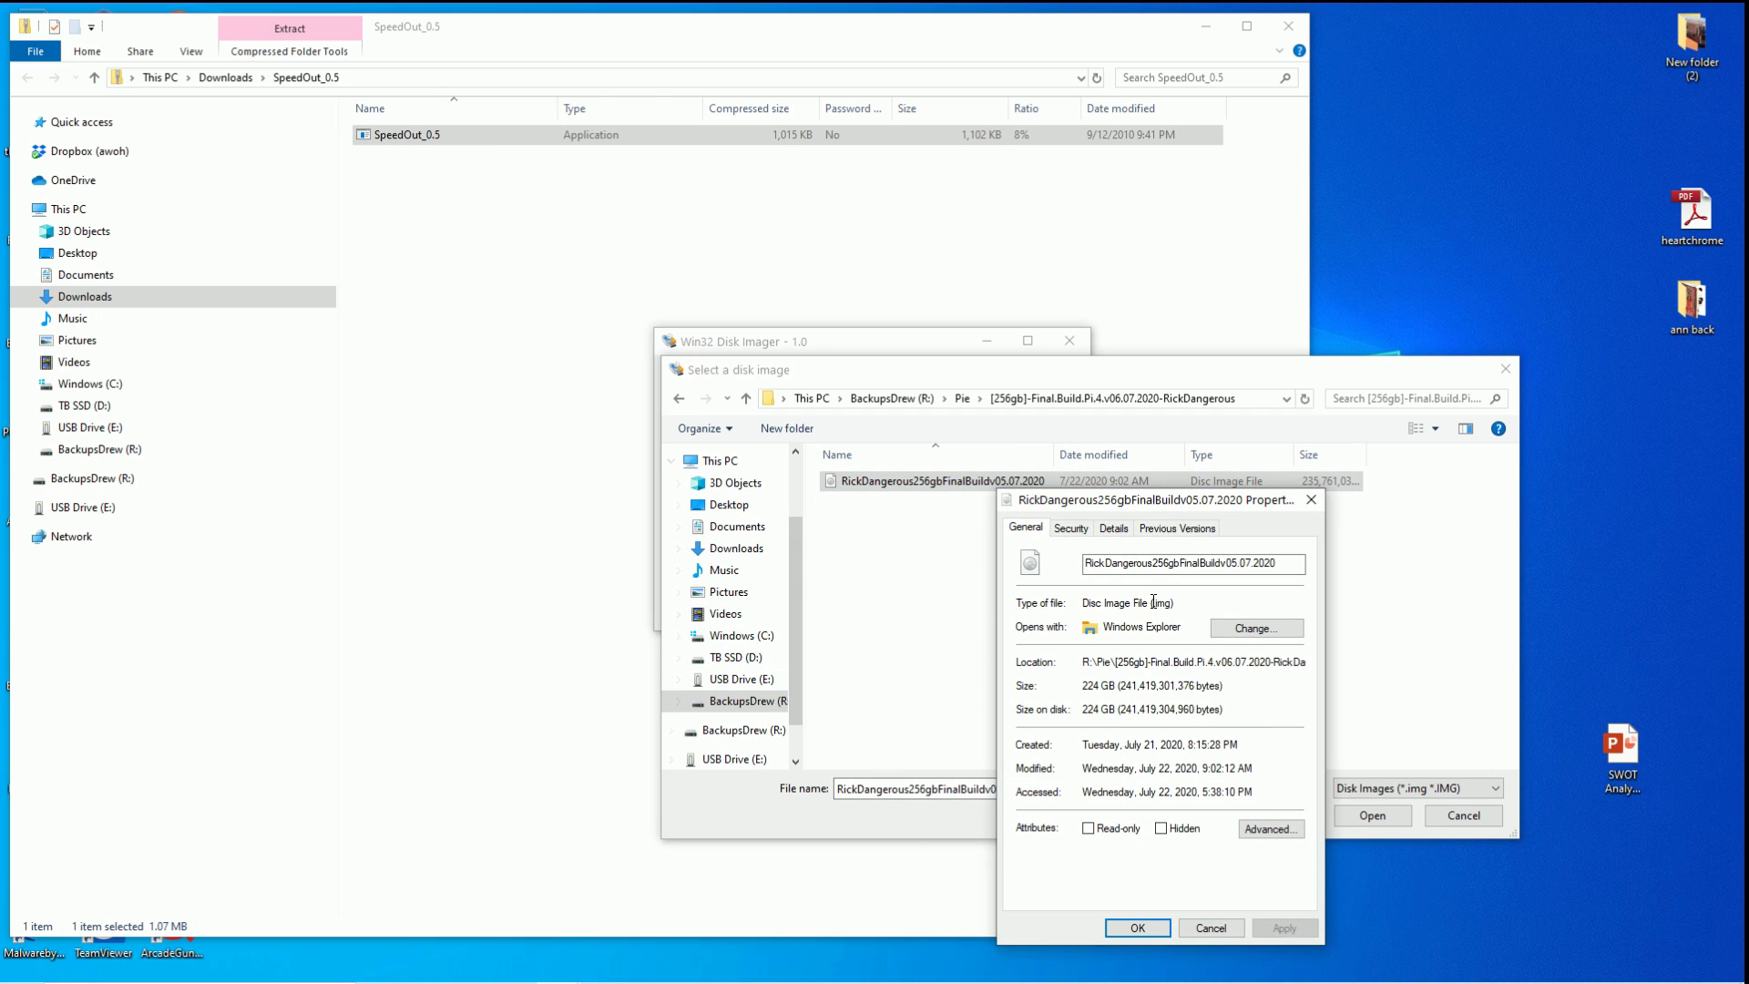
pyautogui.moveTo(1181, 563); pyautogui.dragTo(1295, 567)
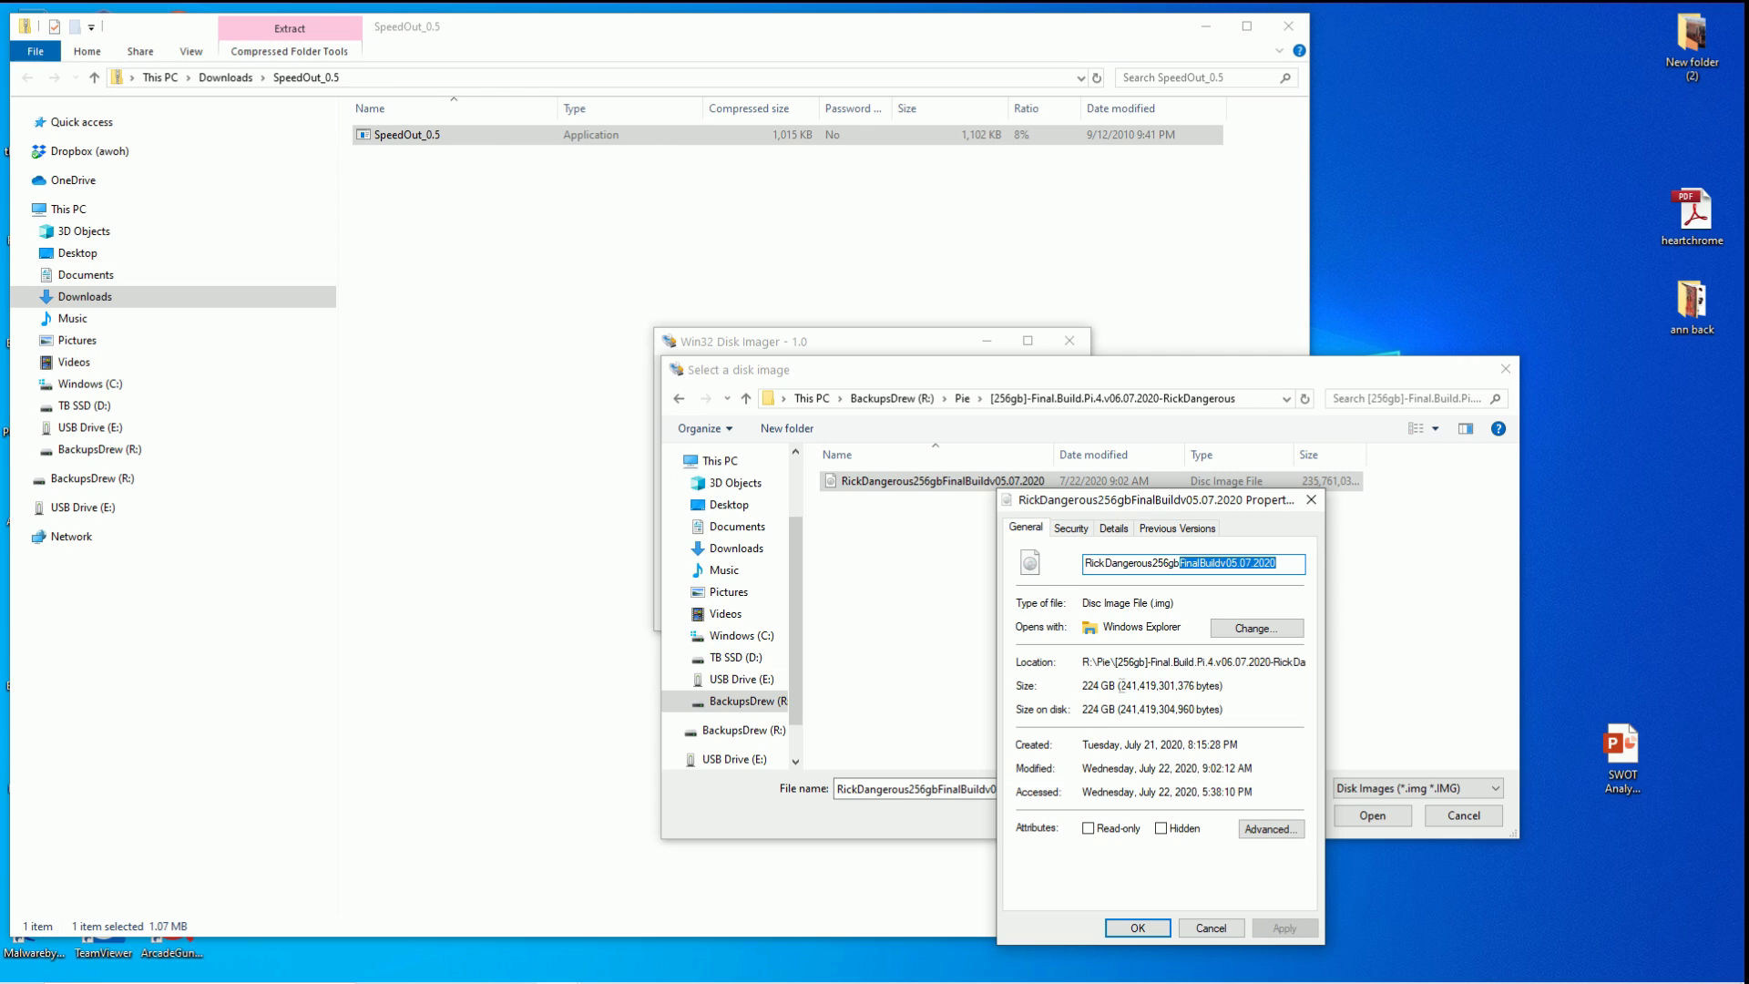
pyautogui.doubleClick(1102, 684)
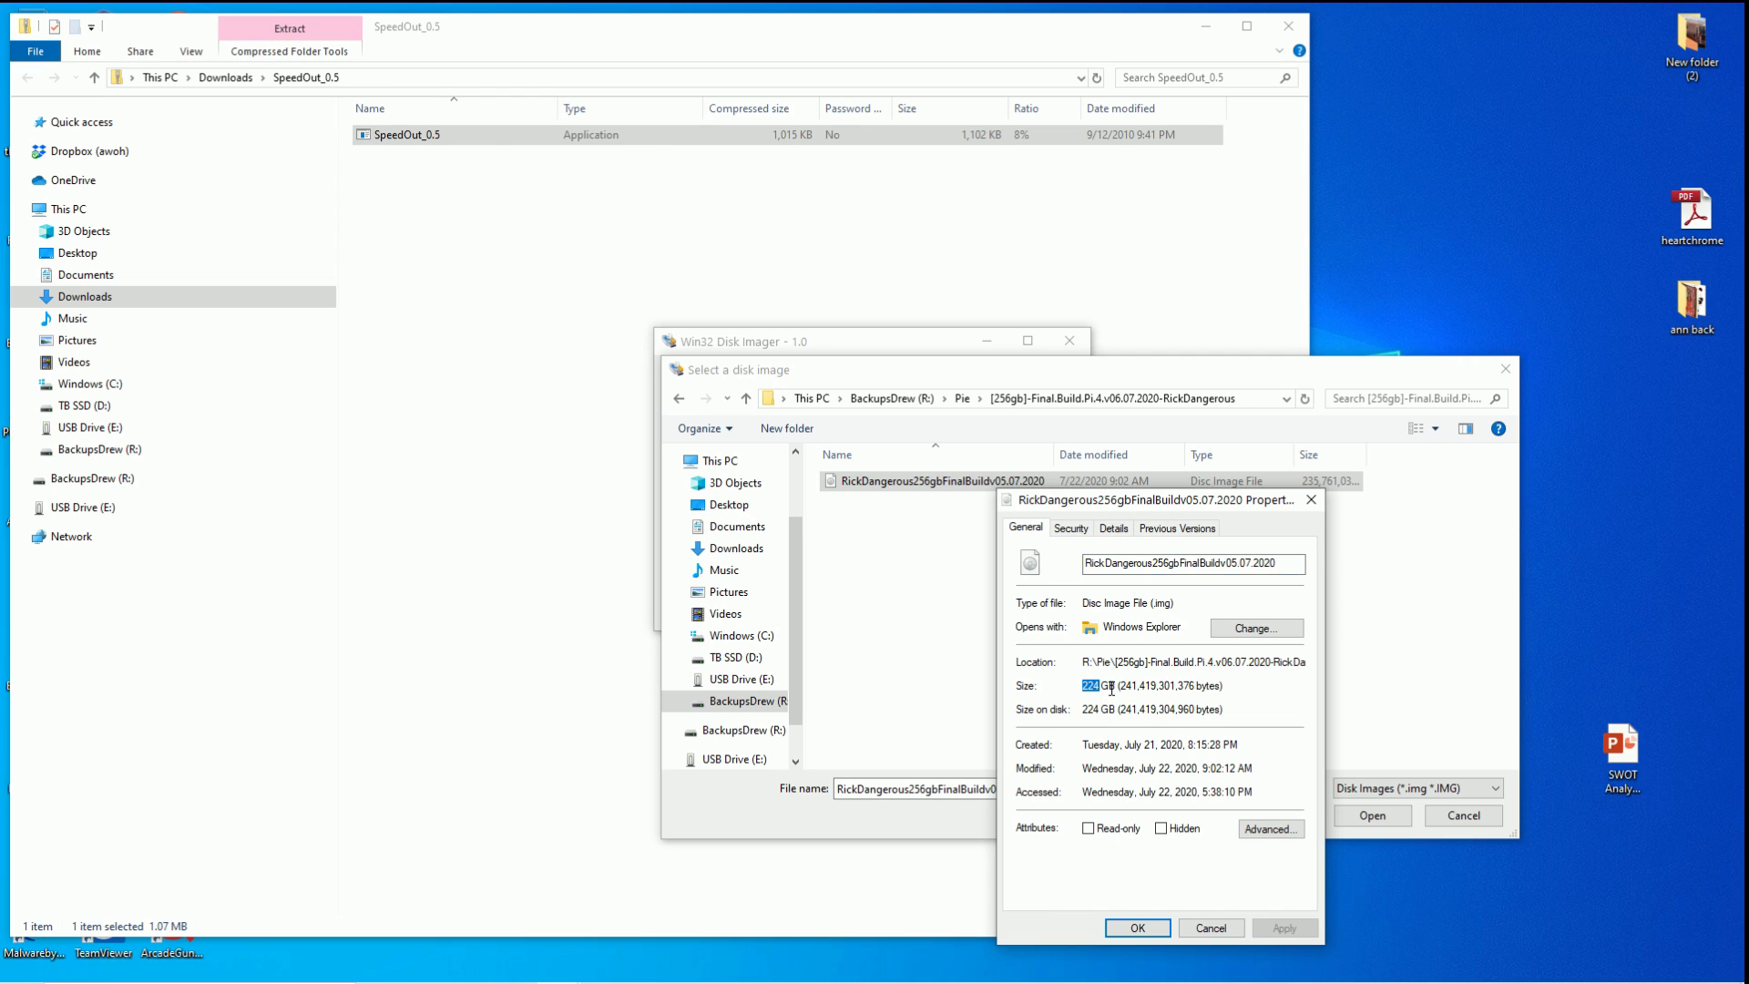
pyautogui.moveTo(1118, 685); pyautogui.dragTo(1150, 686)
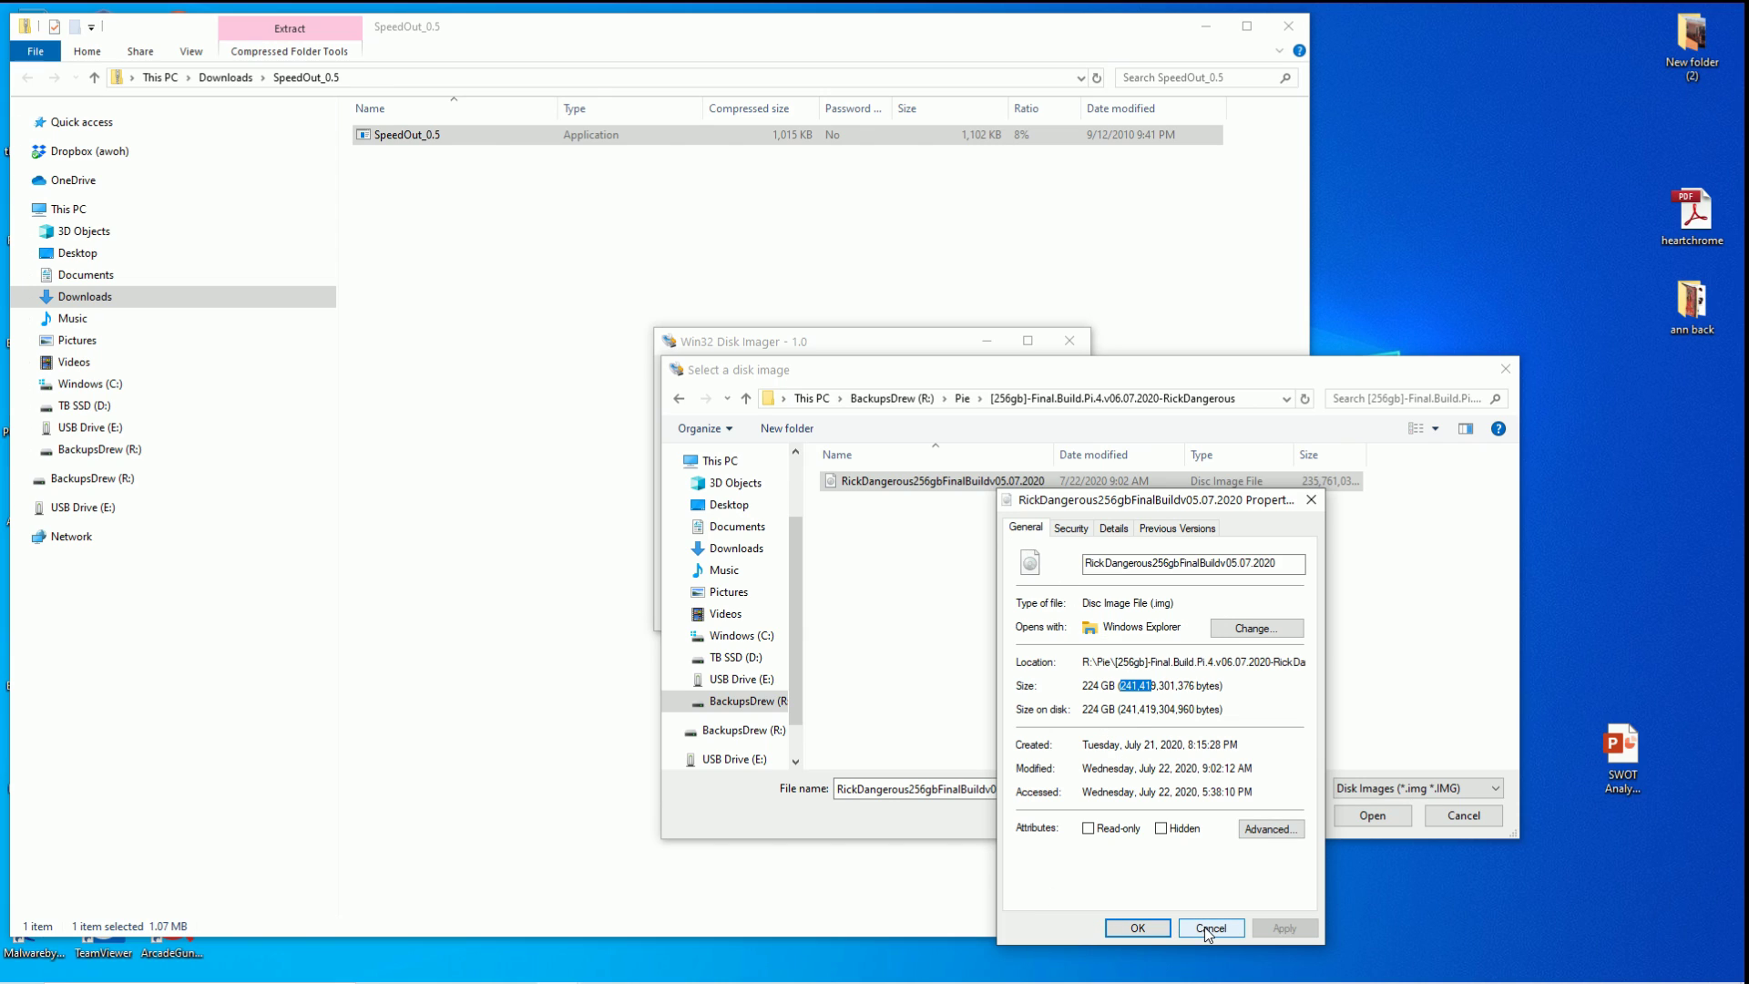
pyautogui.moveTo(1092, 685); pyautogui.dragTo(1127, 684)
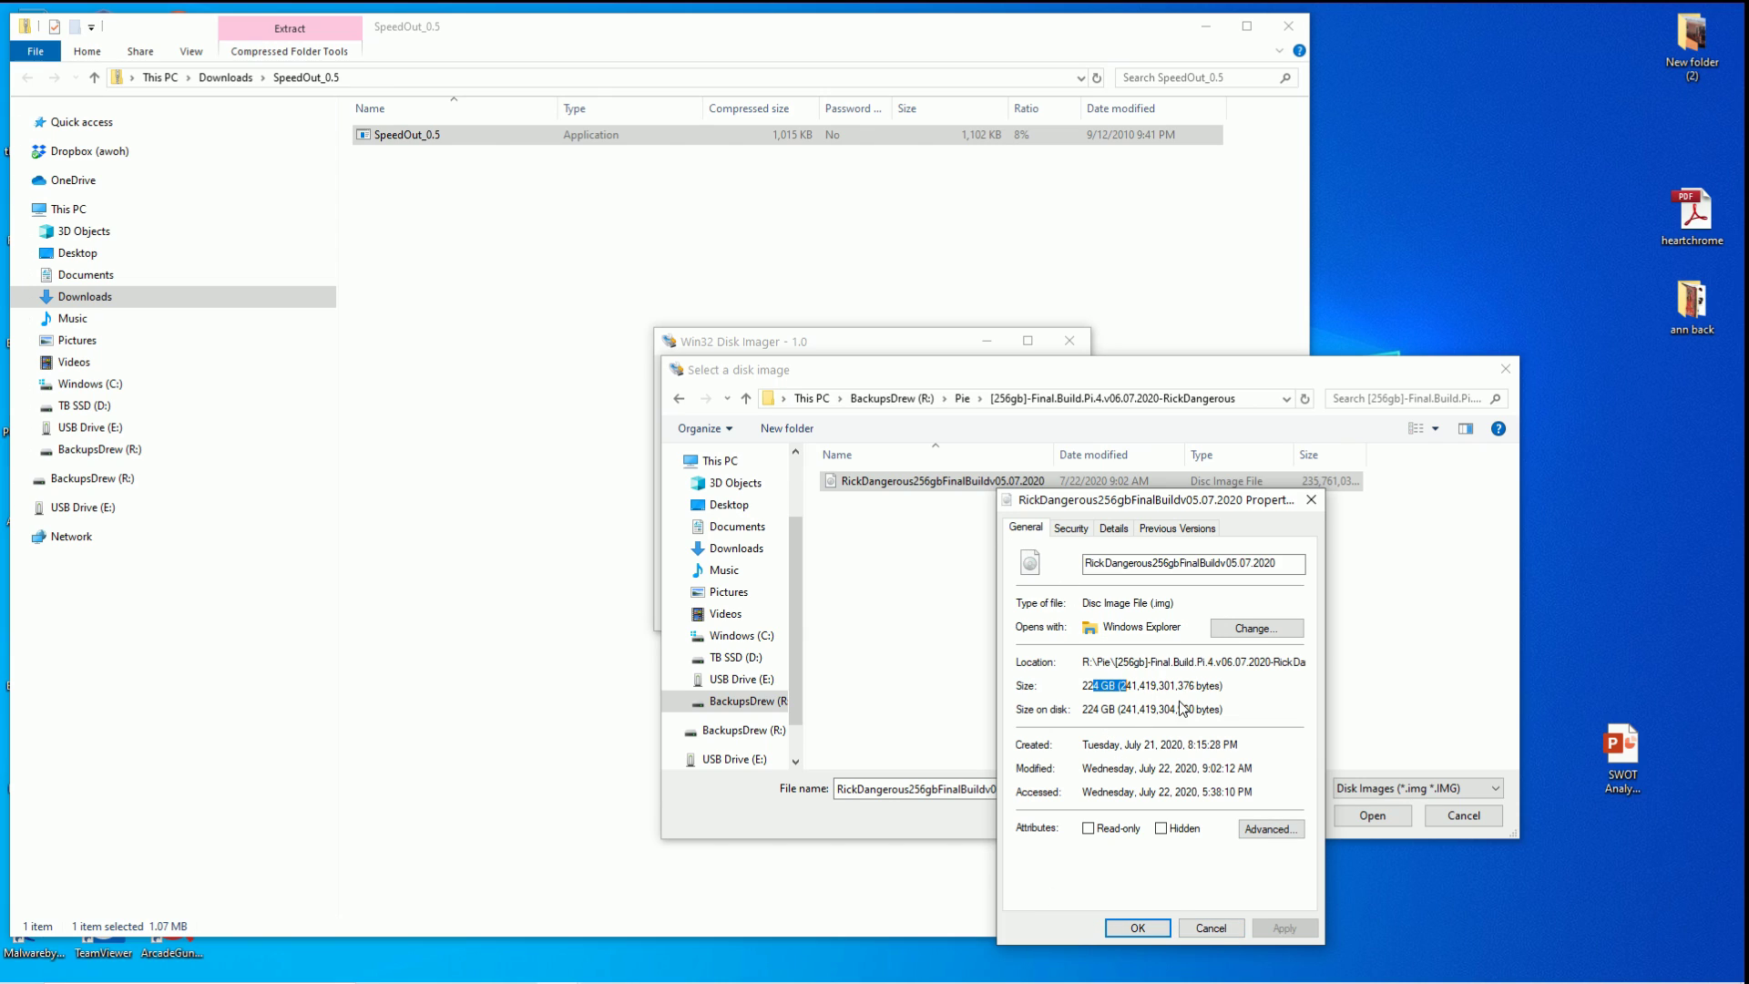
pyautogui.click(1211, 930)
pyautogui.press('BackSpace')
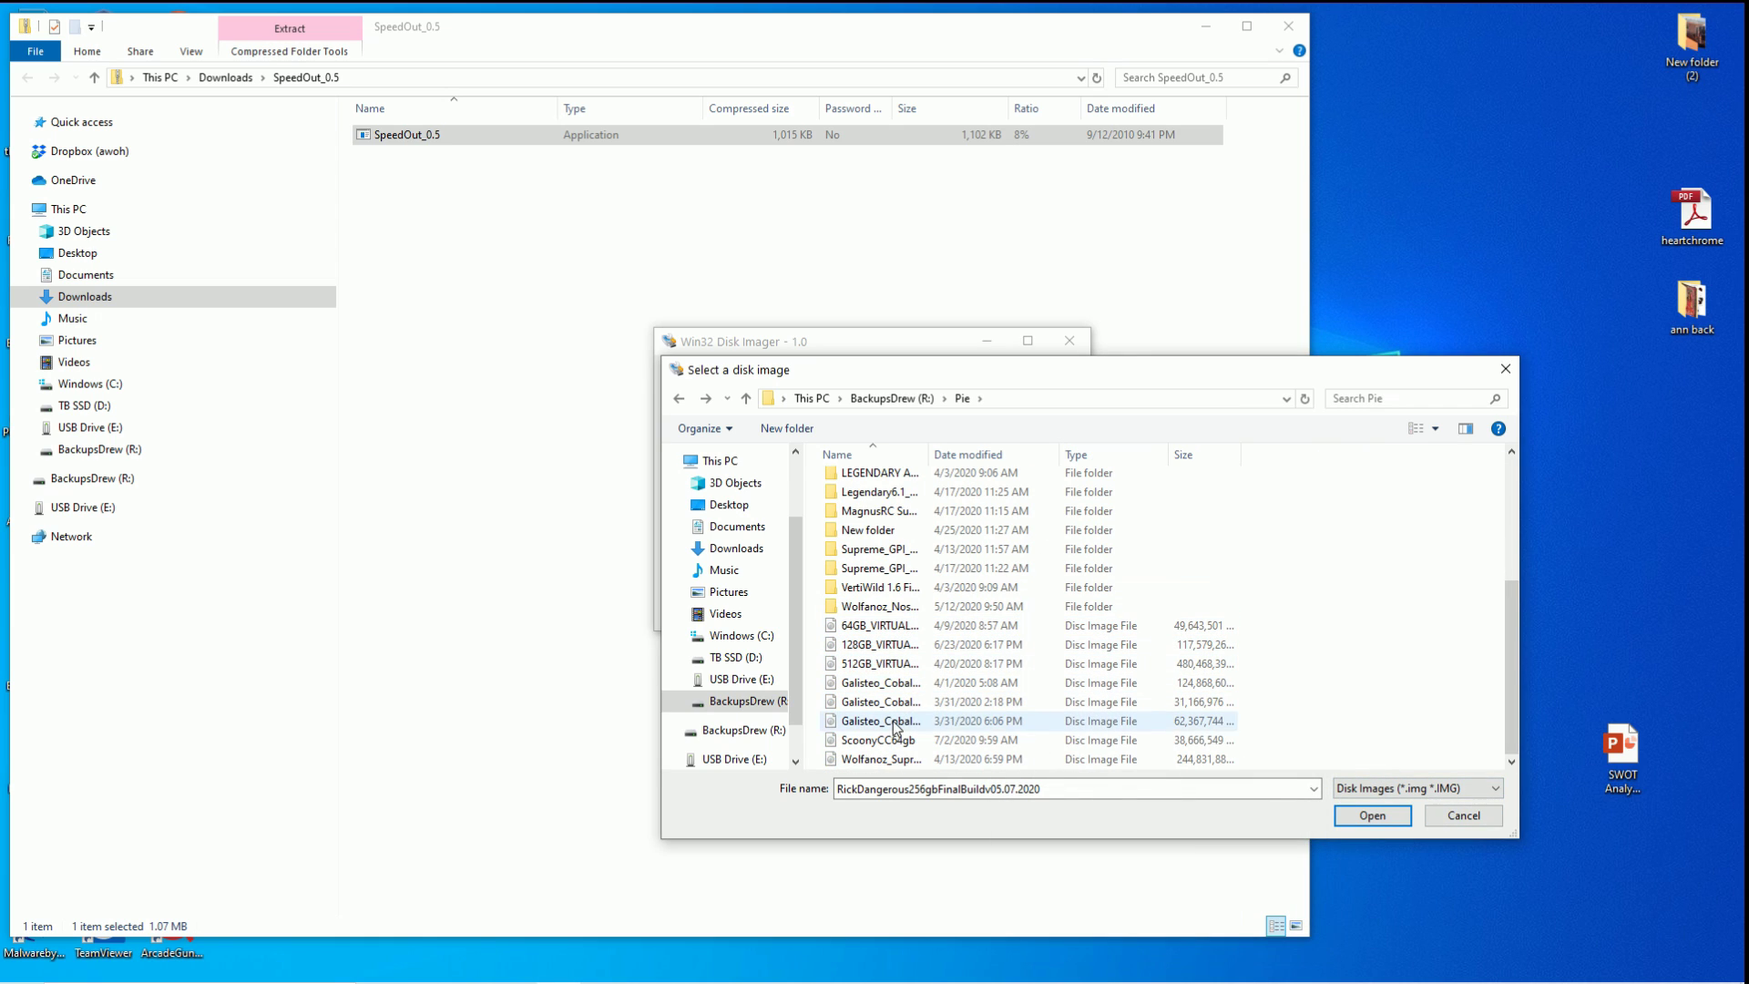
pyautogui.click(897, 759)
# Check the Wolfanoz_Supreme_Pro_RPi4_256GB image's properties, showing a 233 GB size
pyautogui.rightClick(902, 760)
pyautogui.click(844, 735)
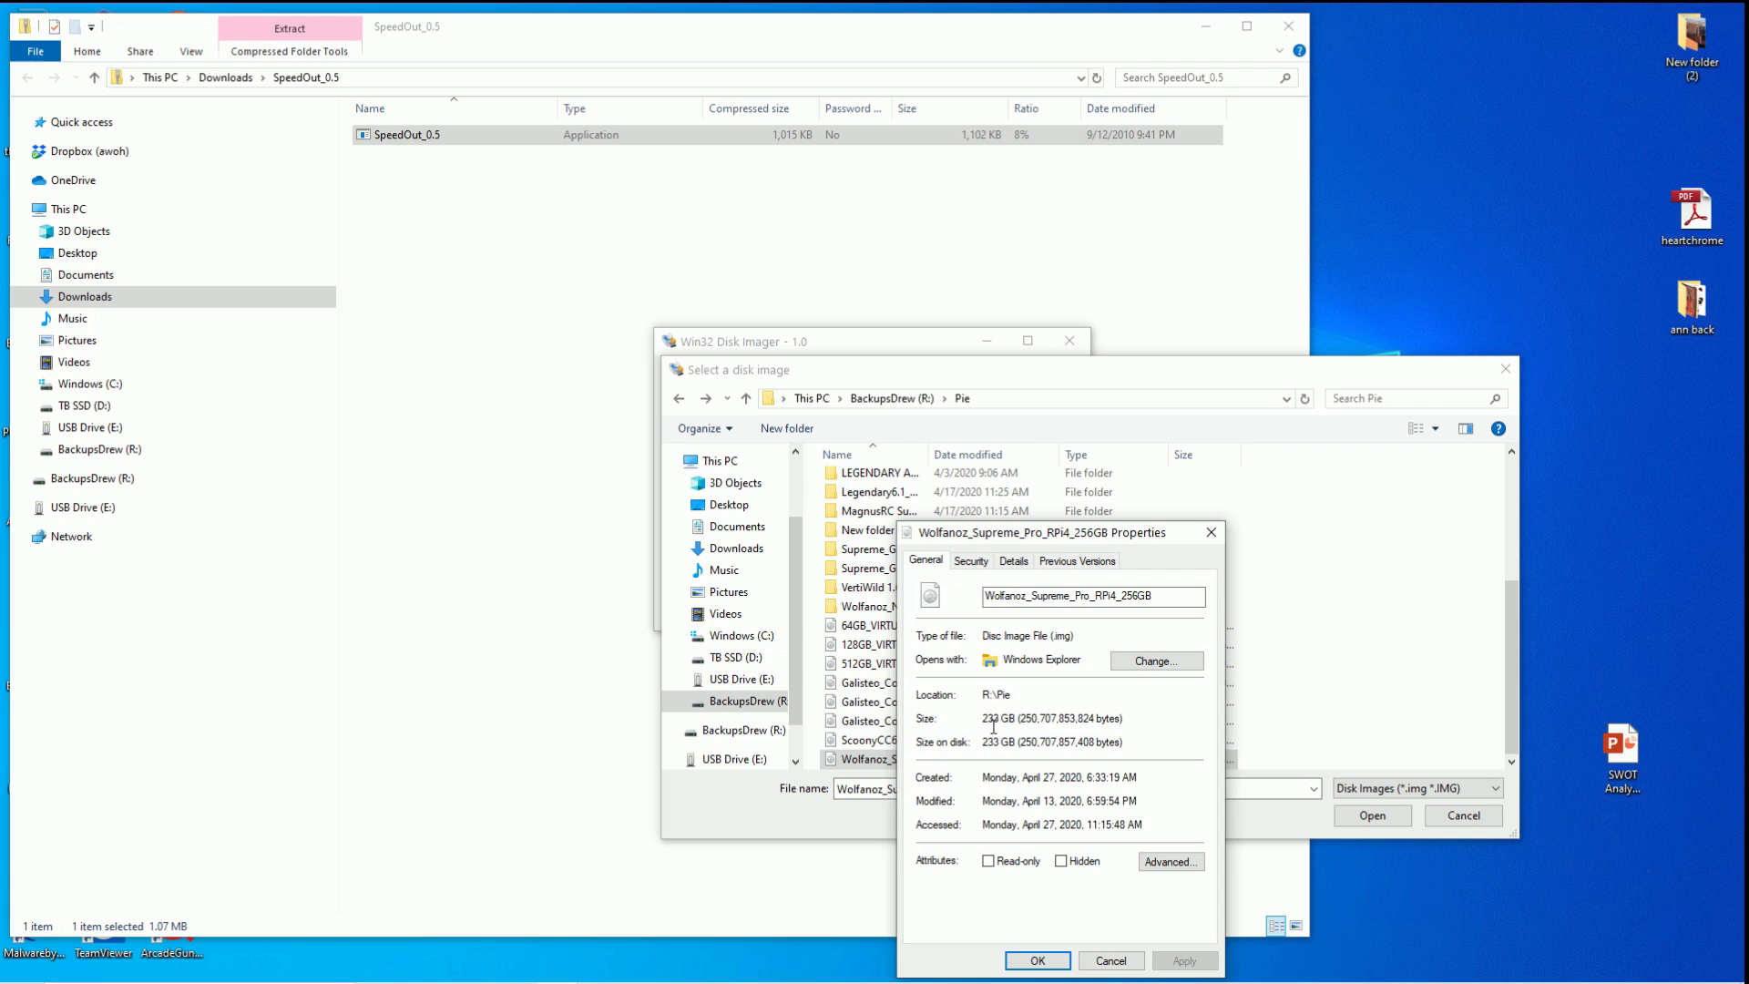
pyautogui.moveTo(983, 720); pyautogui.dragTo(1123, 718)
pyautogui.click(1117, 719)
pyautogui.moveTo(1002, 720); pyautogui.dragTo(1075, 719)
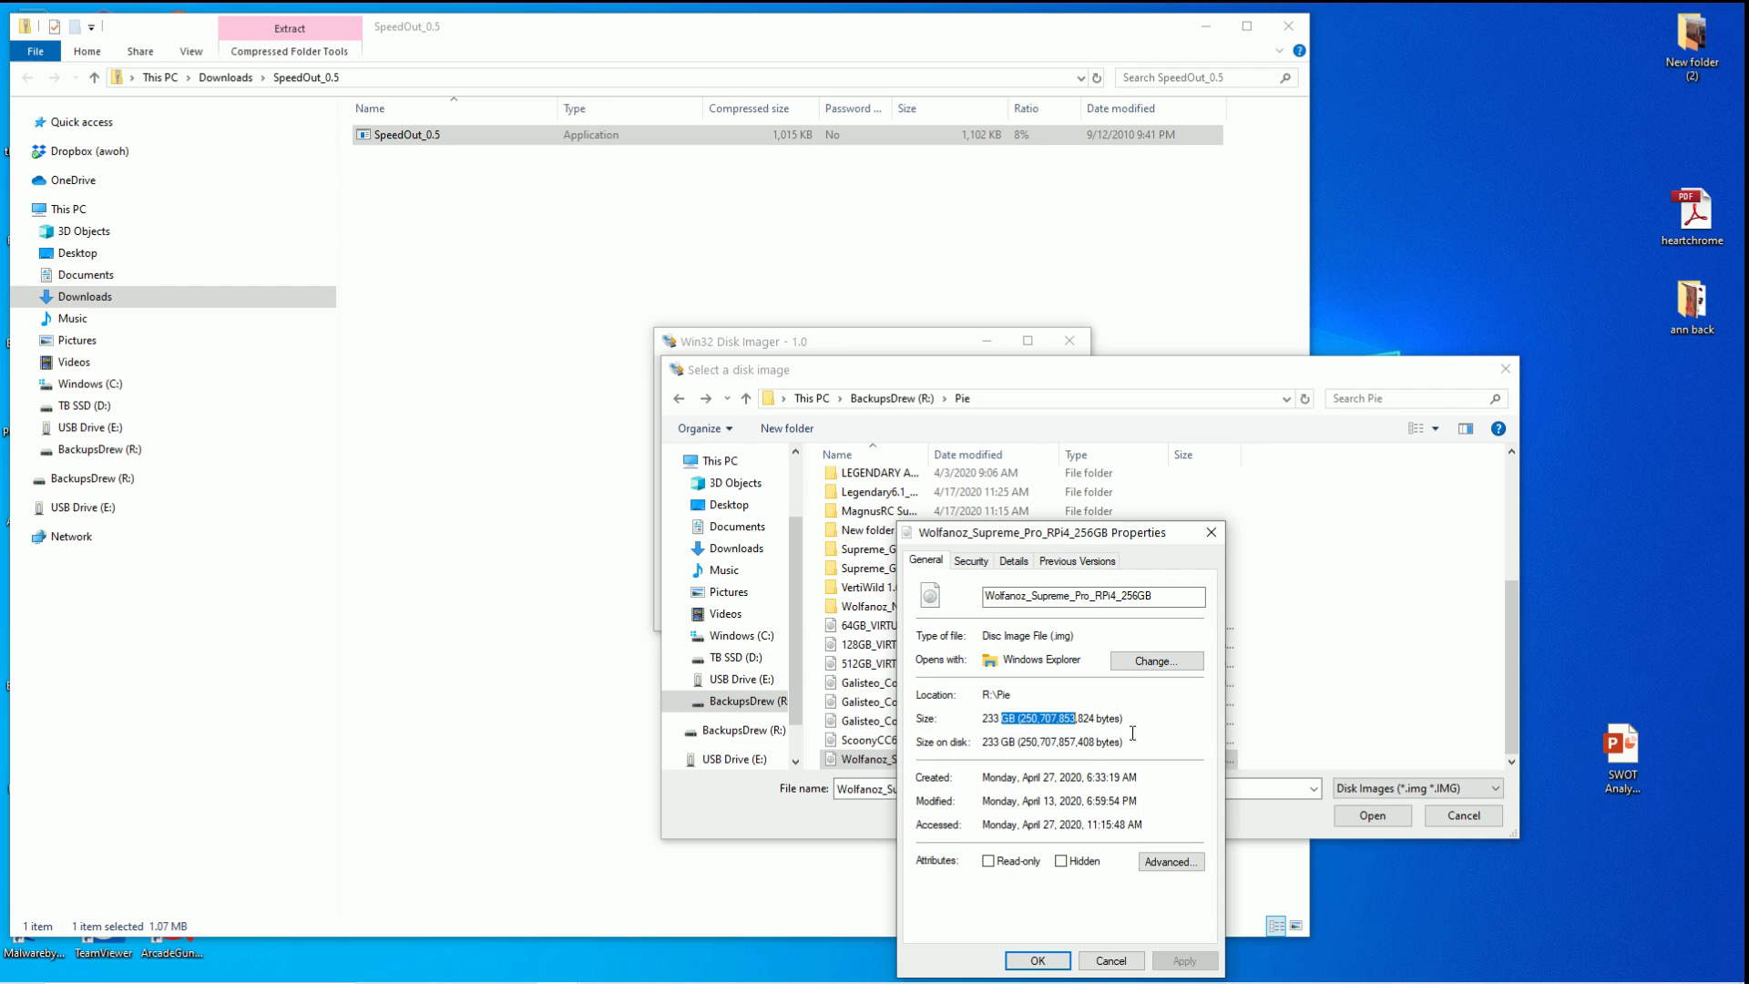
pyautogui.click(1211, 532)
# Load the Wolfanoz image and write it to the card, confirming the overwrite
pyautogui.doubleClick(921, 760)
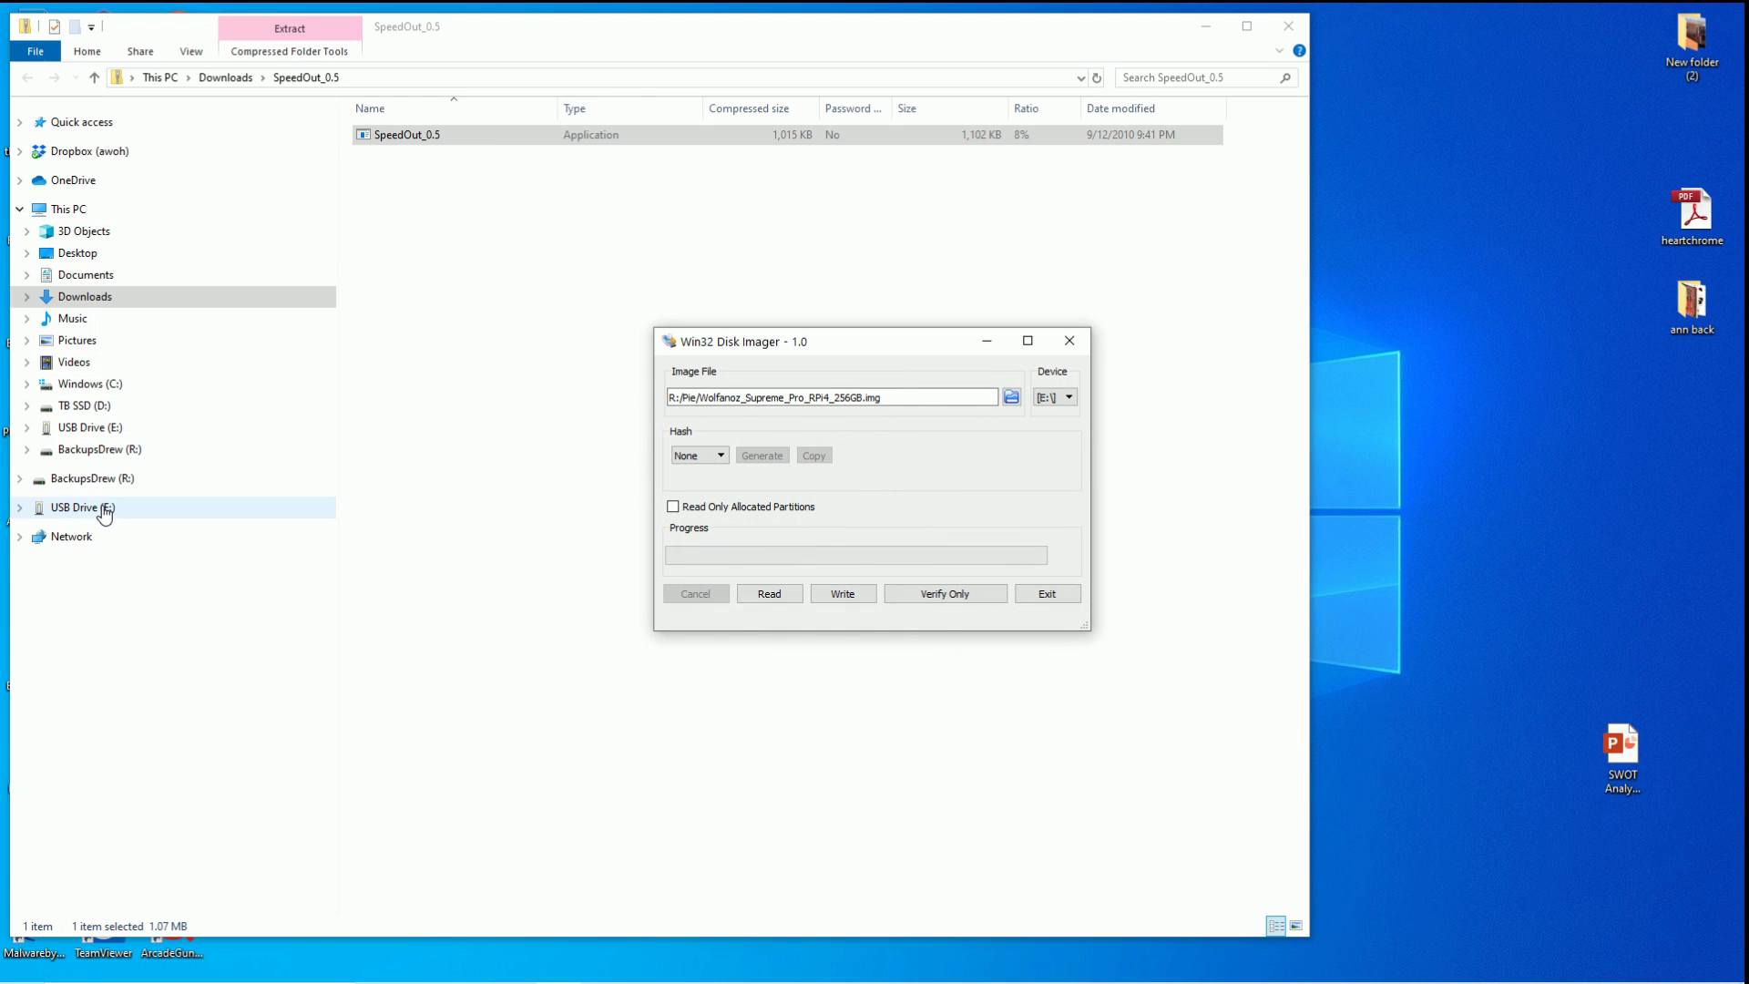
pyautogui.click(870, 594)
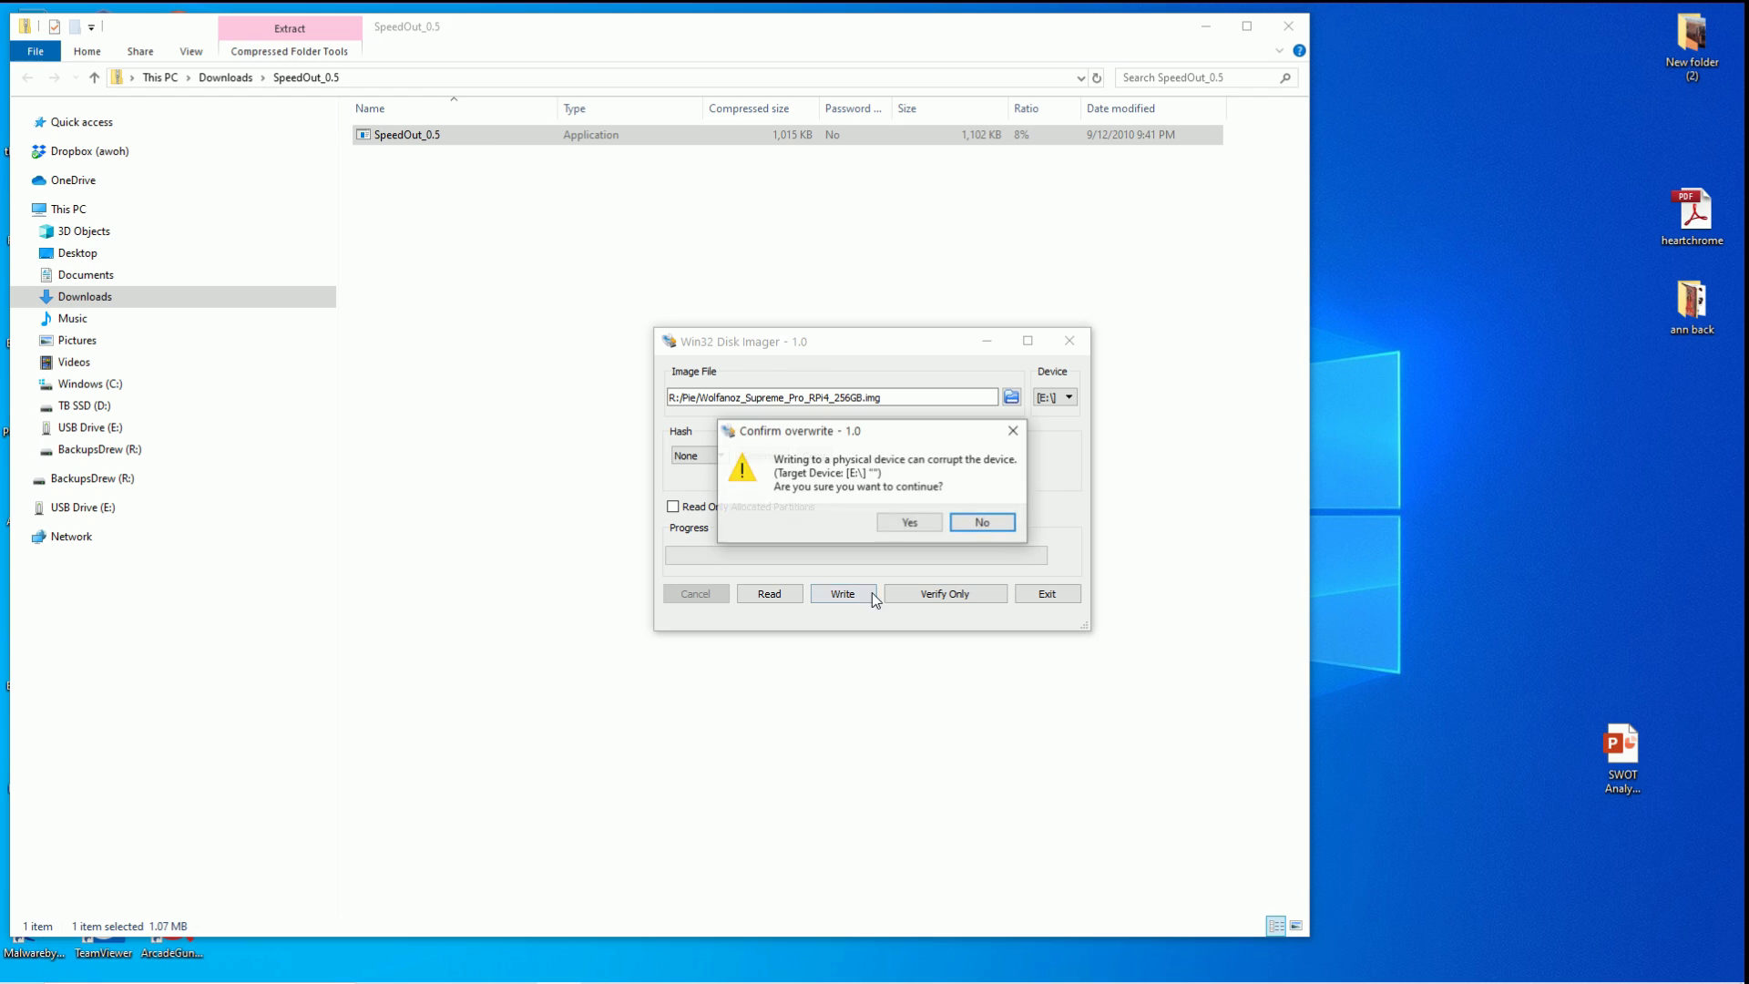
pyautogui.click(905, 526)
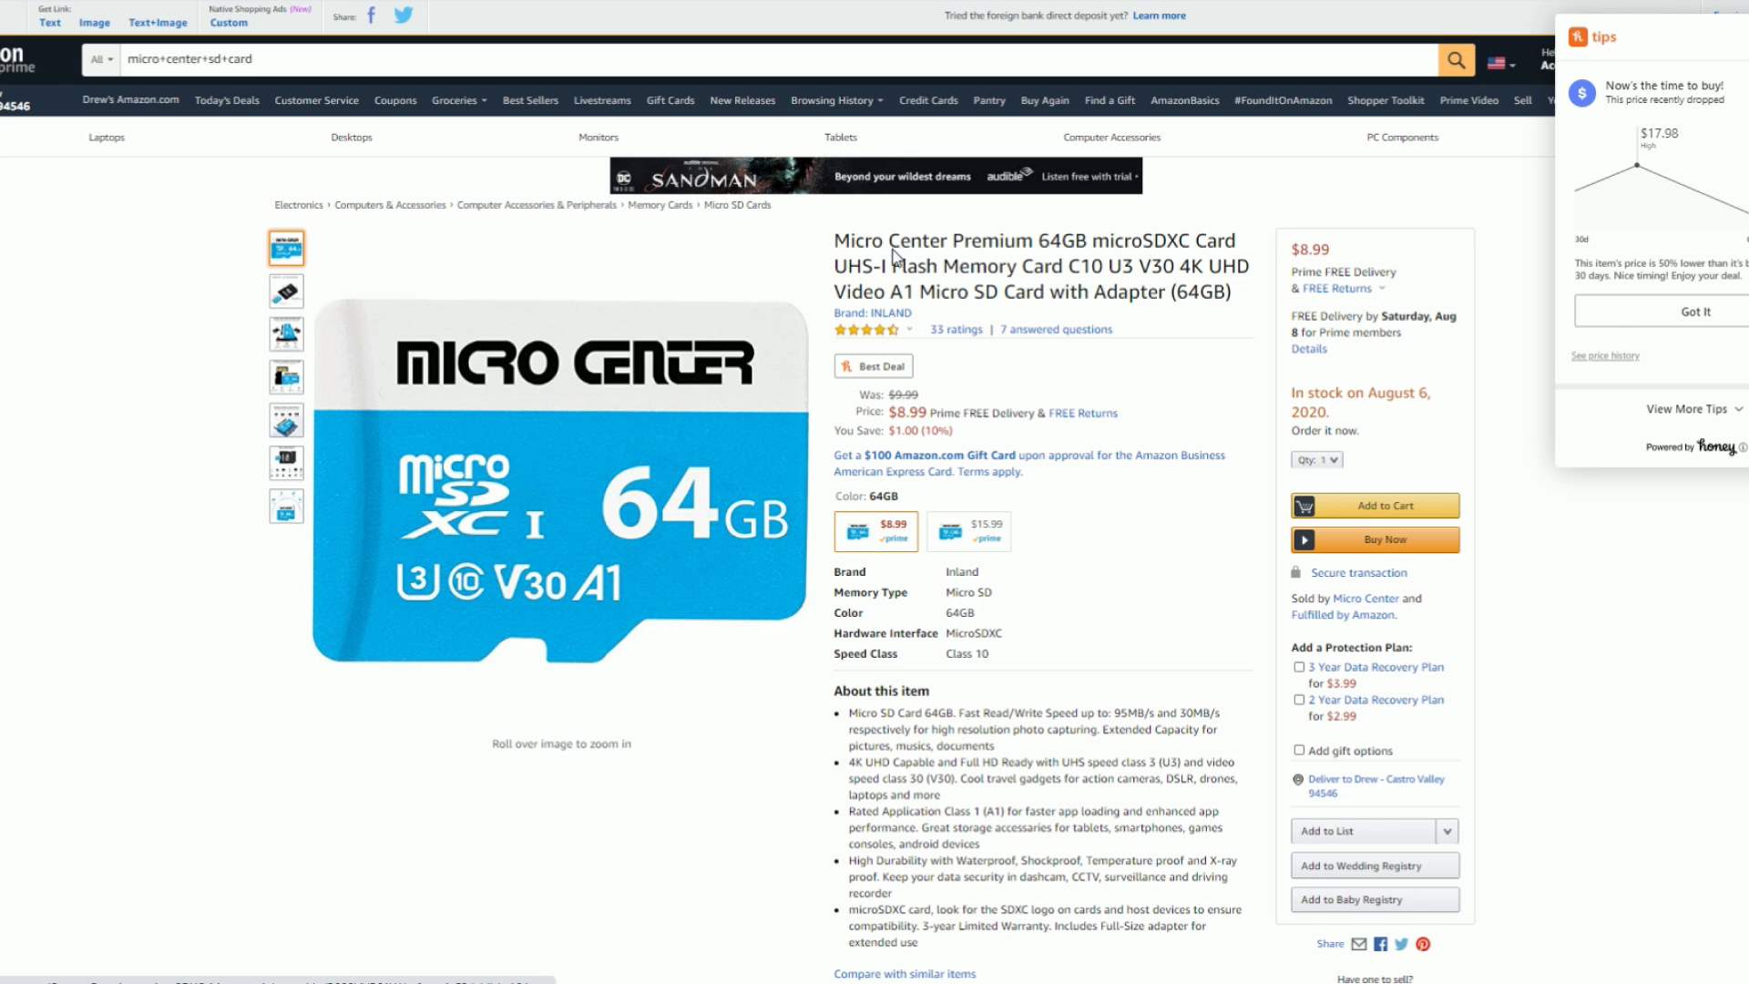
# Highlight the Micro Center Premium product title and switch to the 128GB size at $15.99
pyautogui.moveTo(851, 235); pyautogui.dragTo(1099, 242)
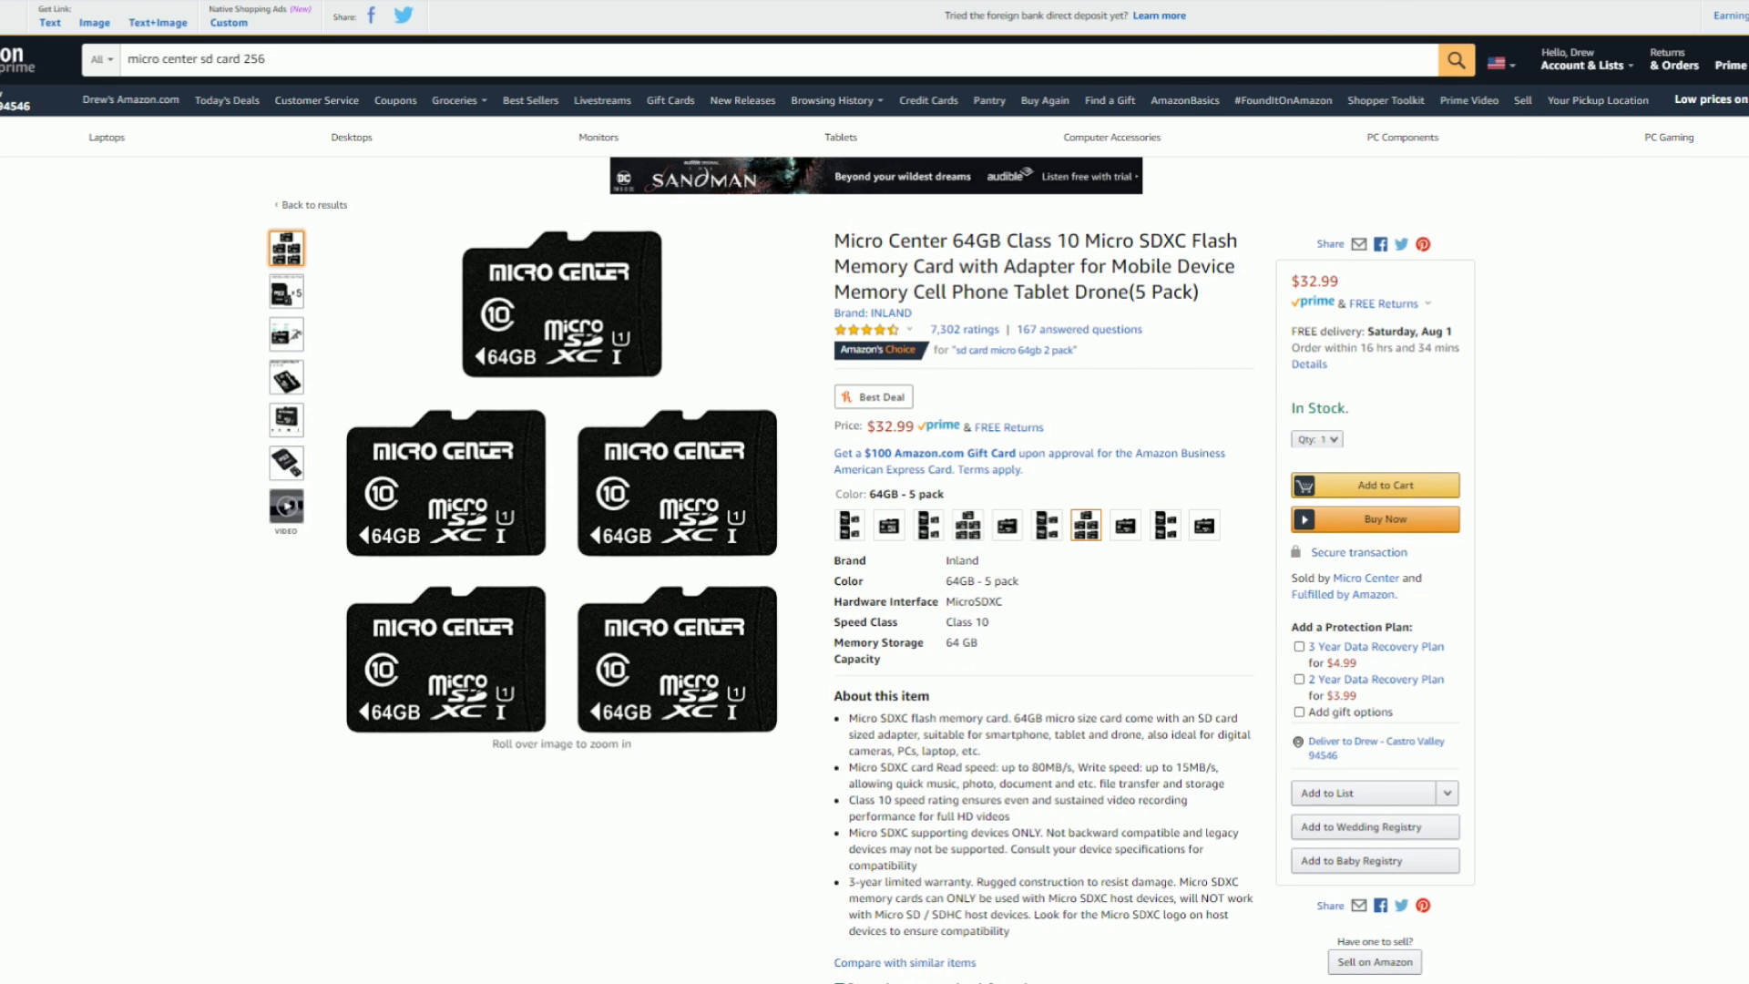
pyautogui.moveTo(830, 242); pyautogui.dragTo(1223, 288)
pyautogui.click(1229, 297)
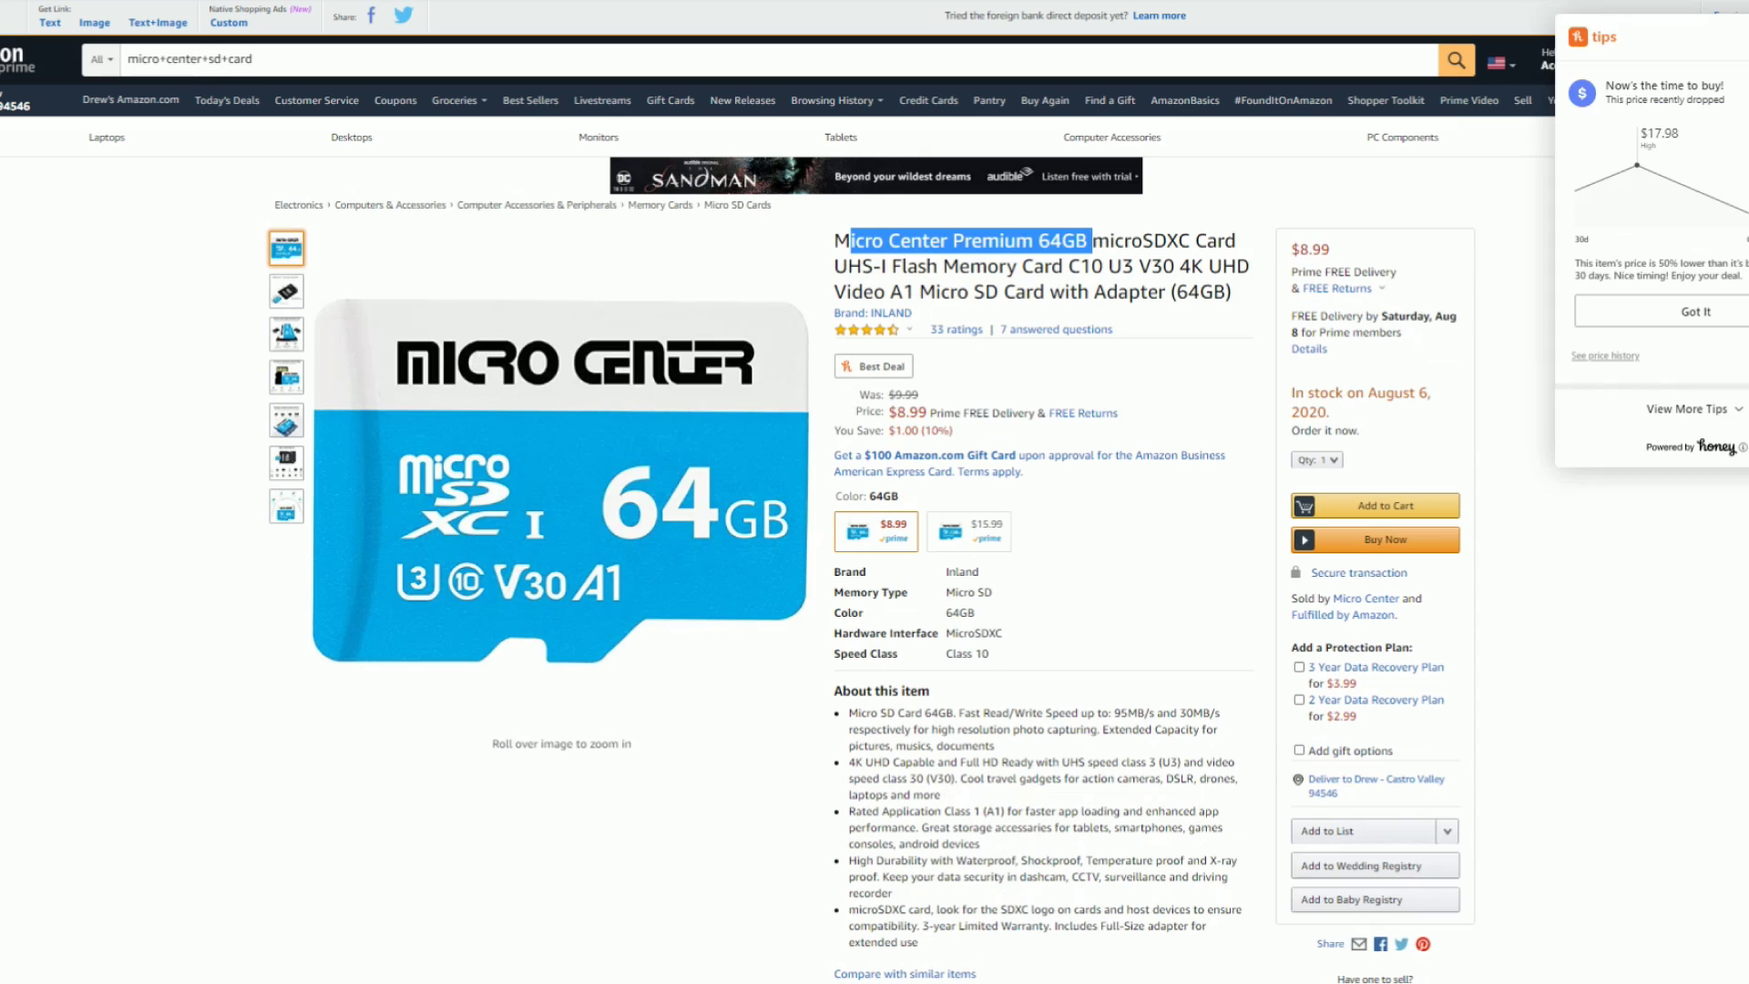
pyautogui.click(952, 537)
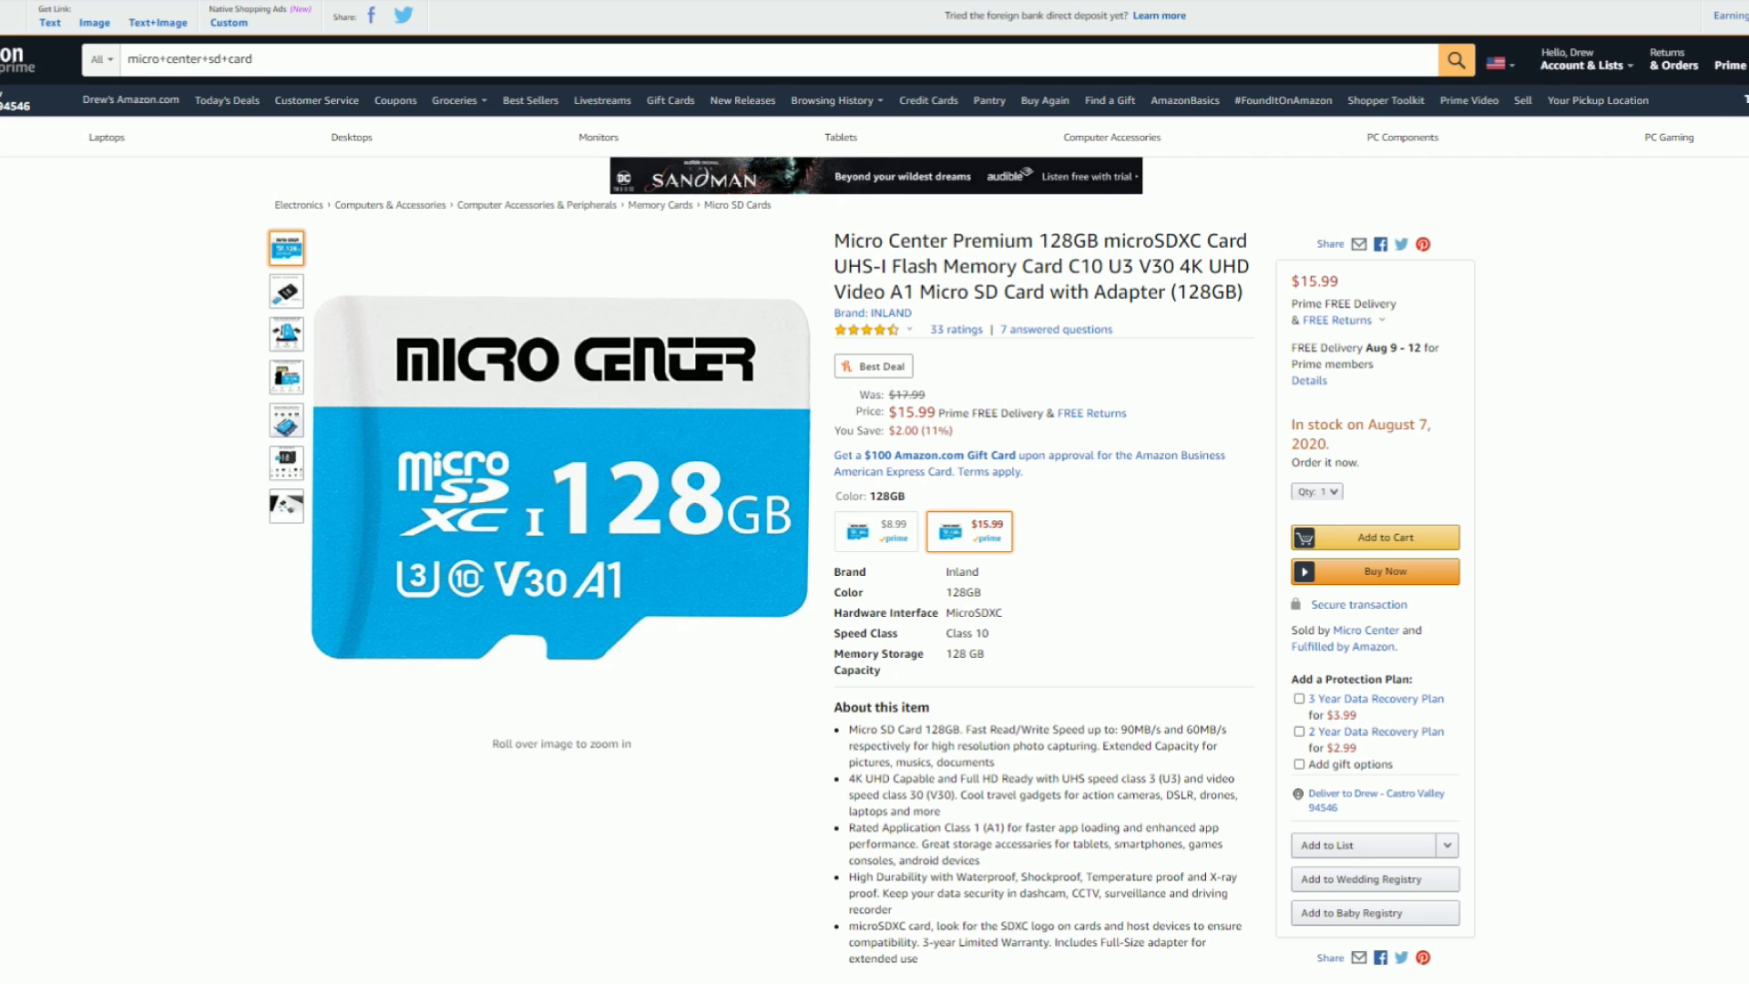
# View the shopping assistant tips and price history for the 128GB card
pyautogui.click(1741, 100)
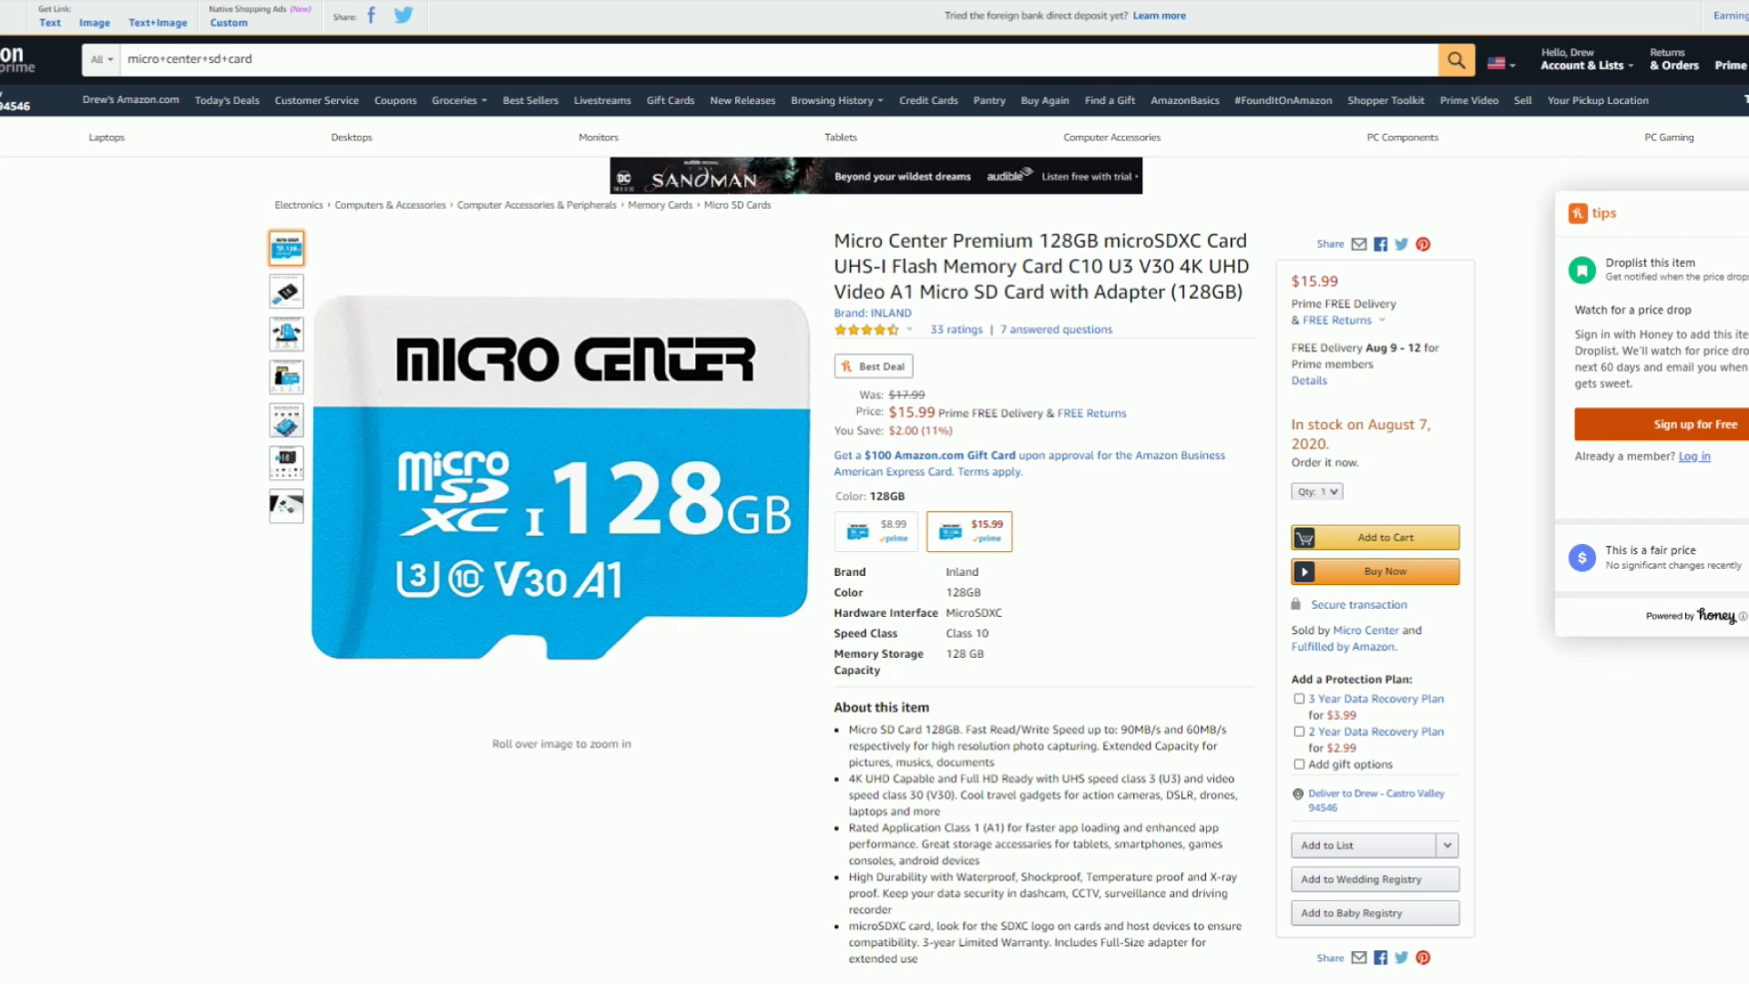
pyautogui.click(1676, 2)
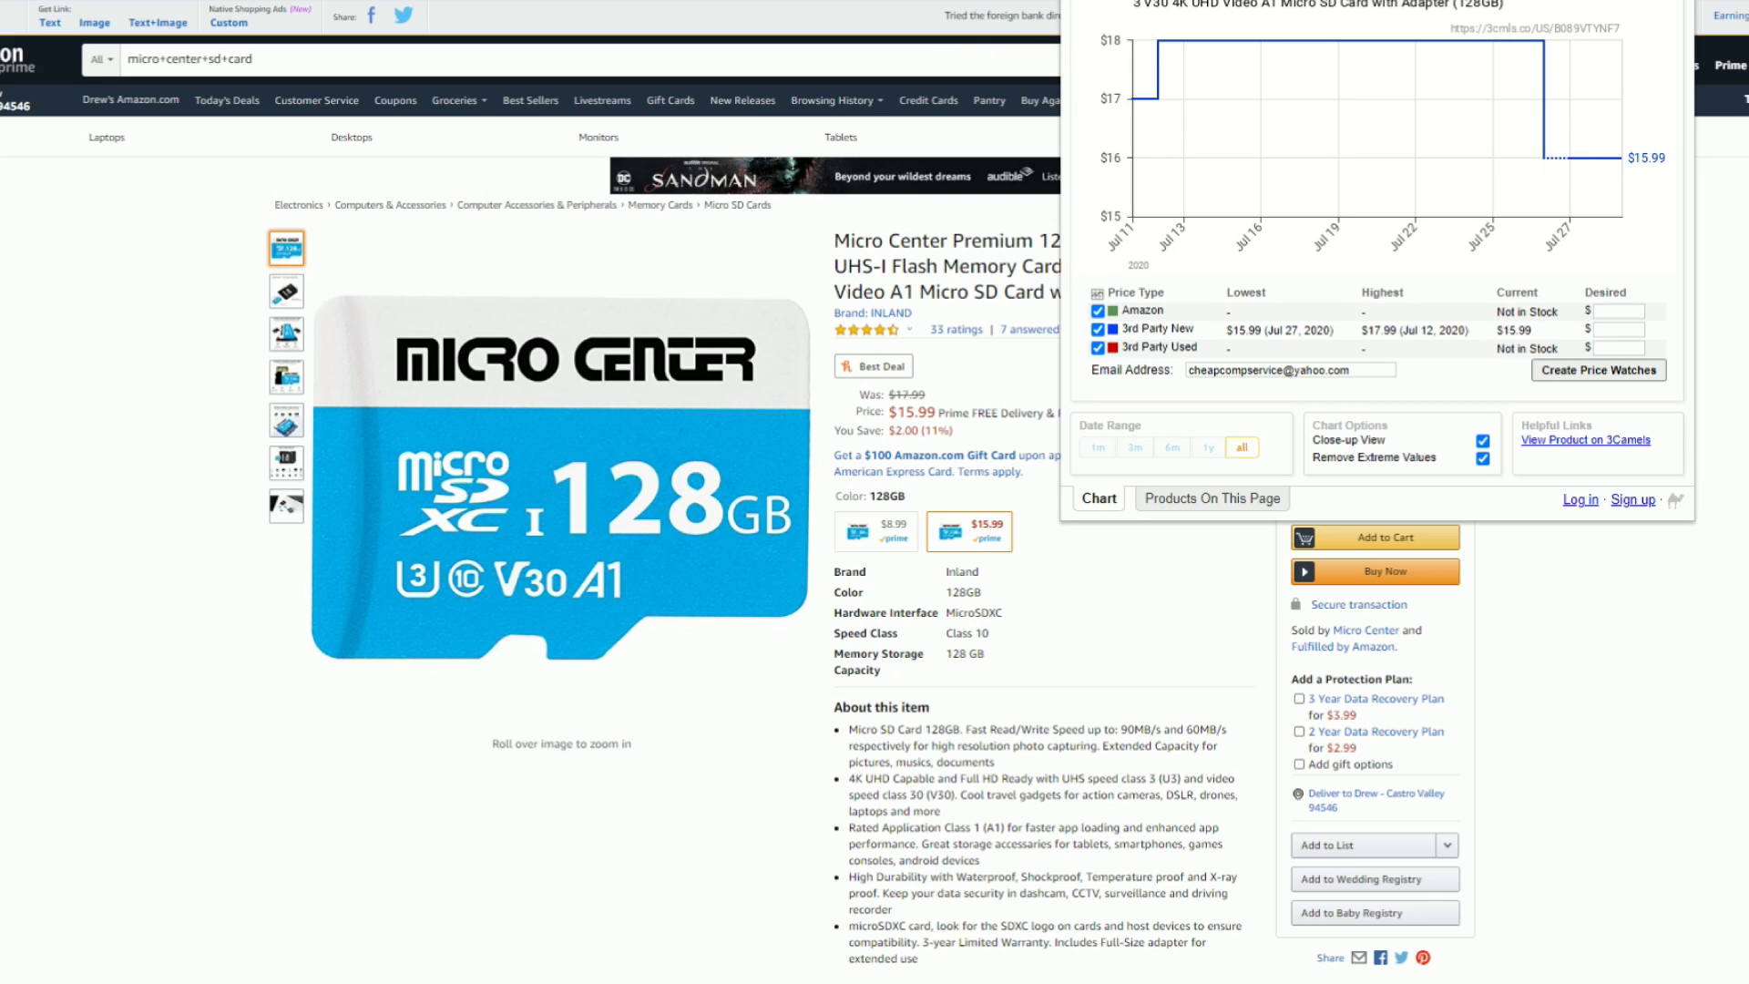
pyautogui.press('Escape')
# Switch to the 64GB size ($8.99) and view its price history
pyautogui.click(904, 519)
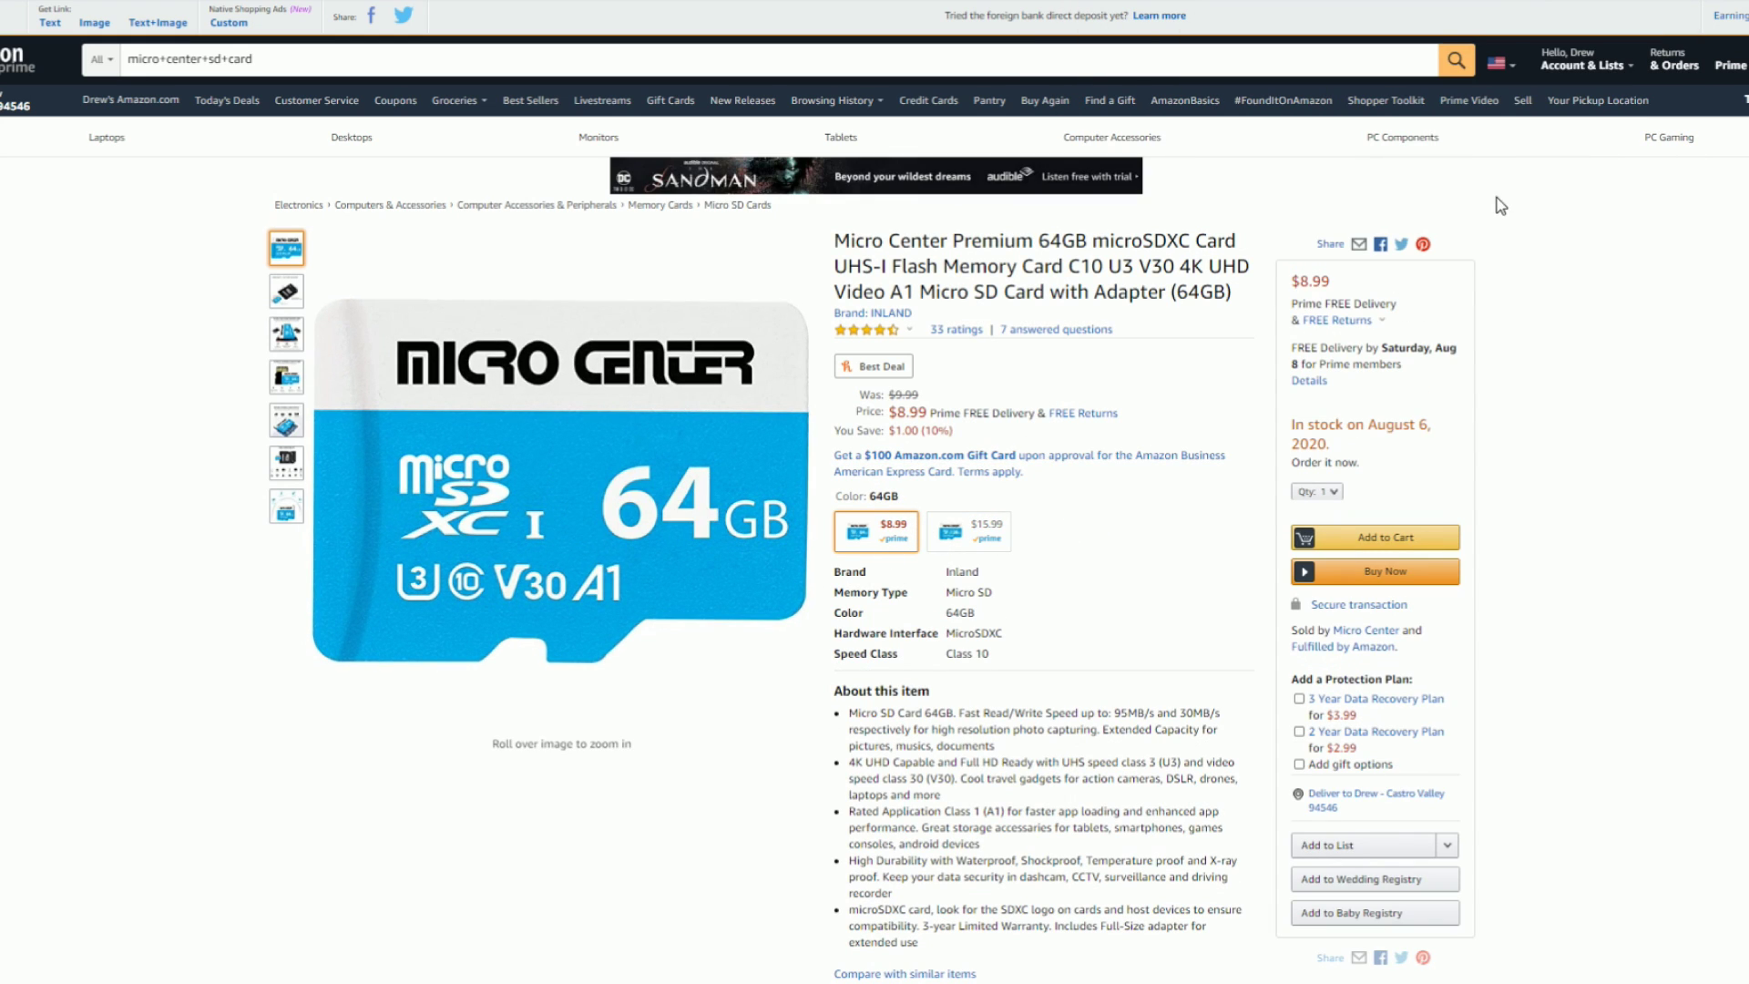
pyautogui.click(1675, 2)
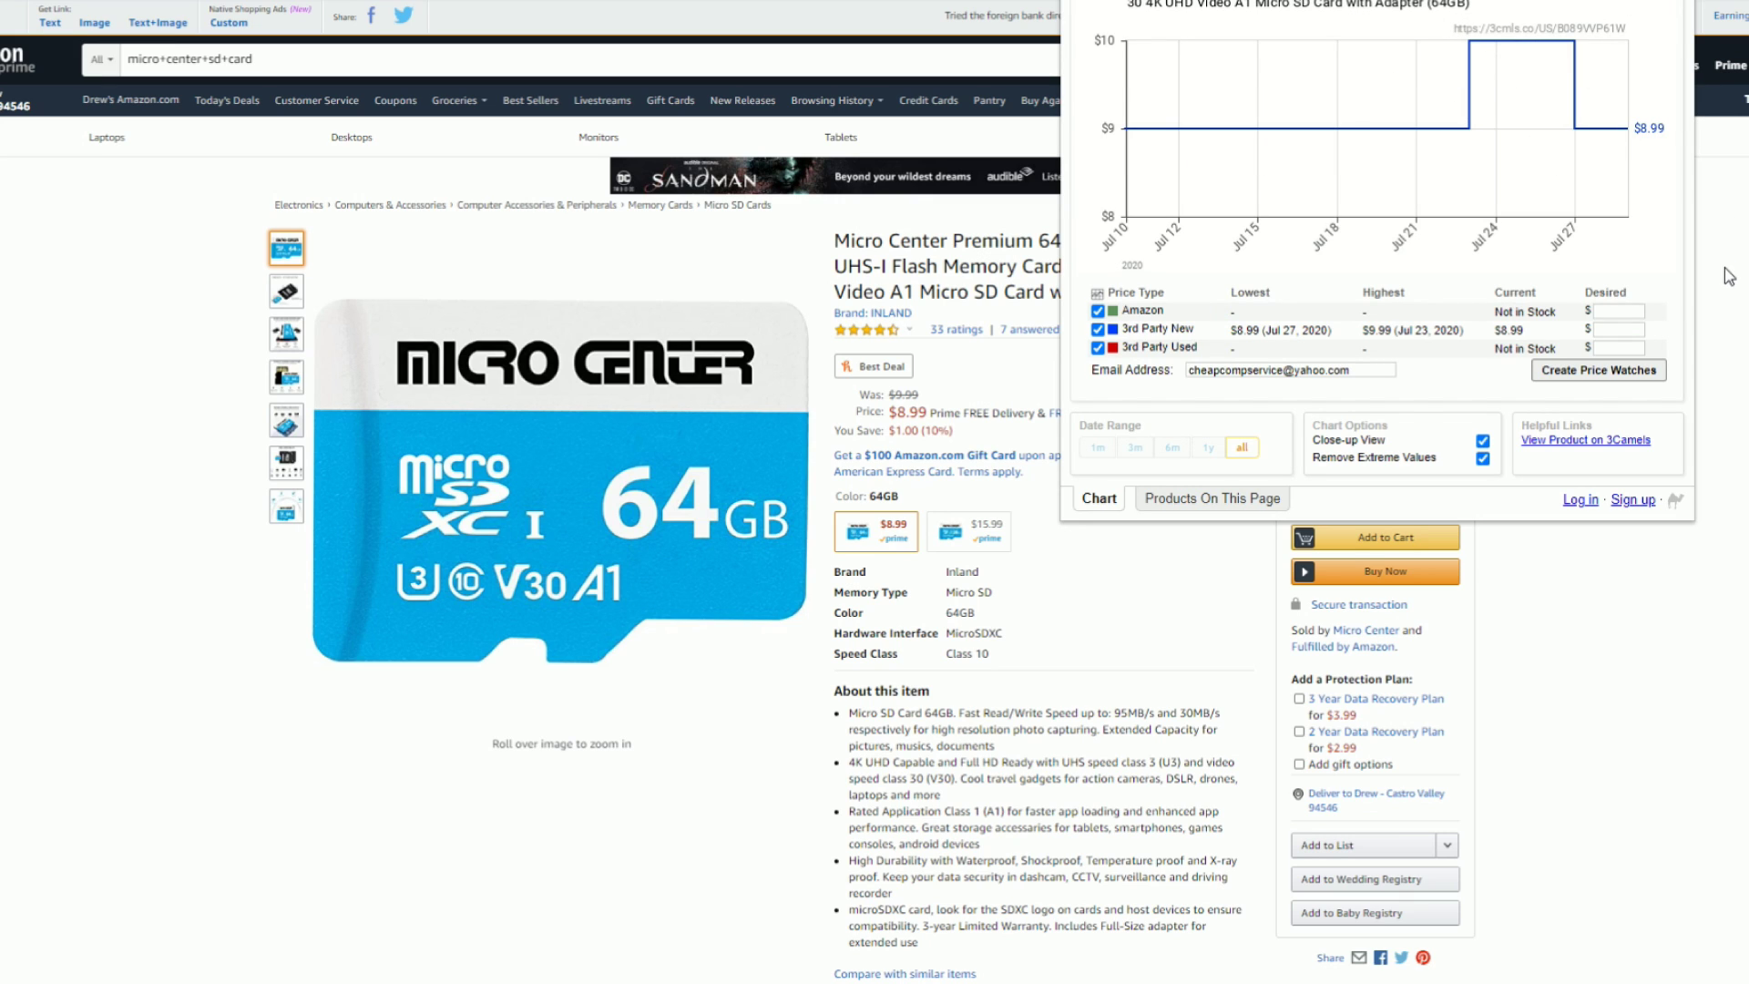
pyautogui.press('Escape')
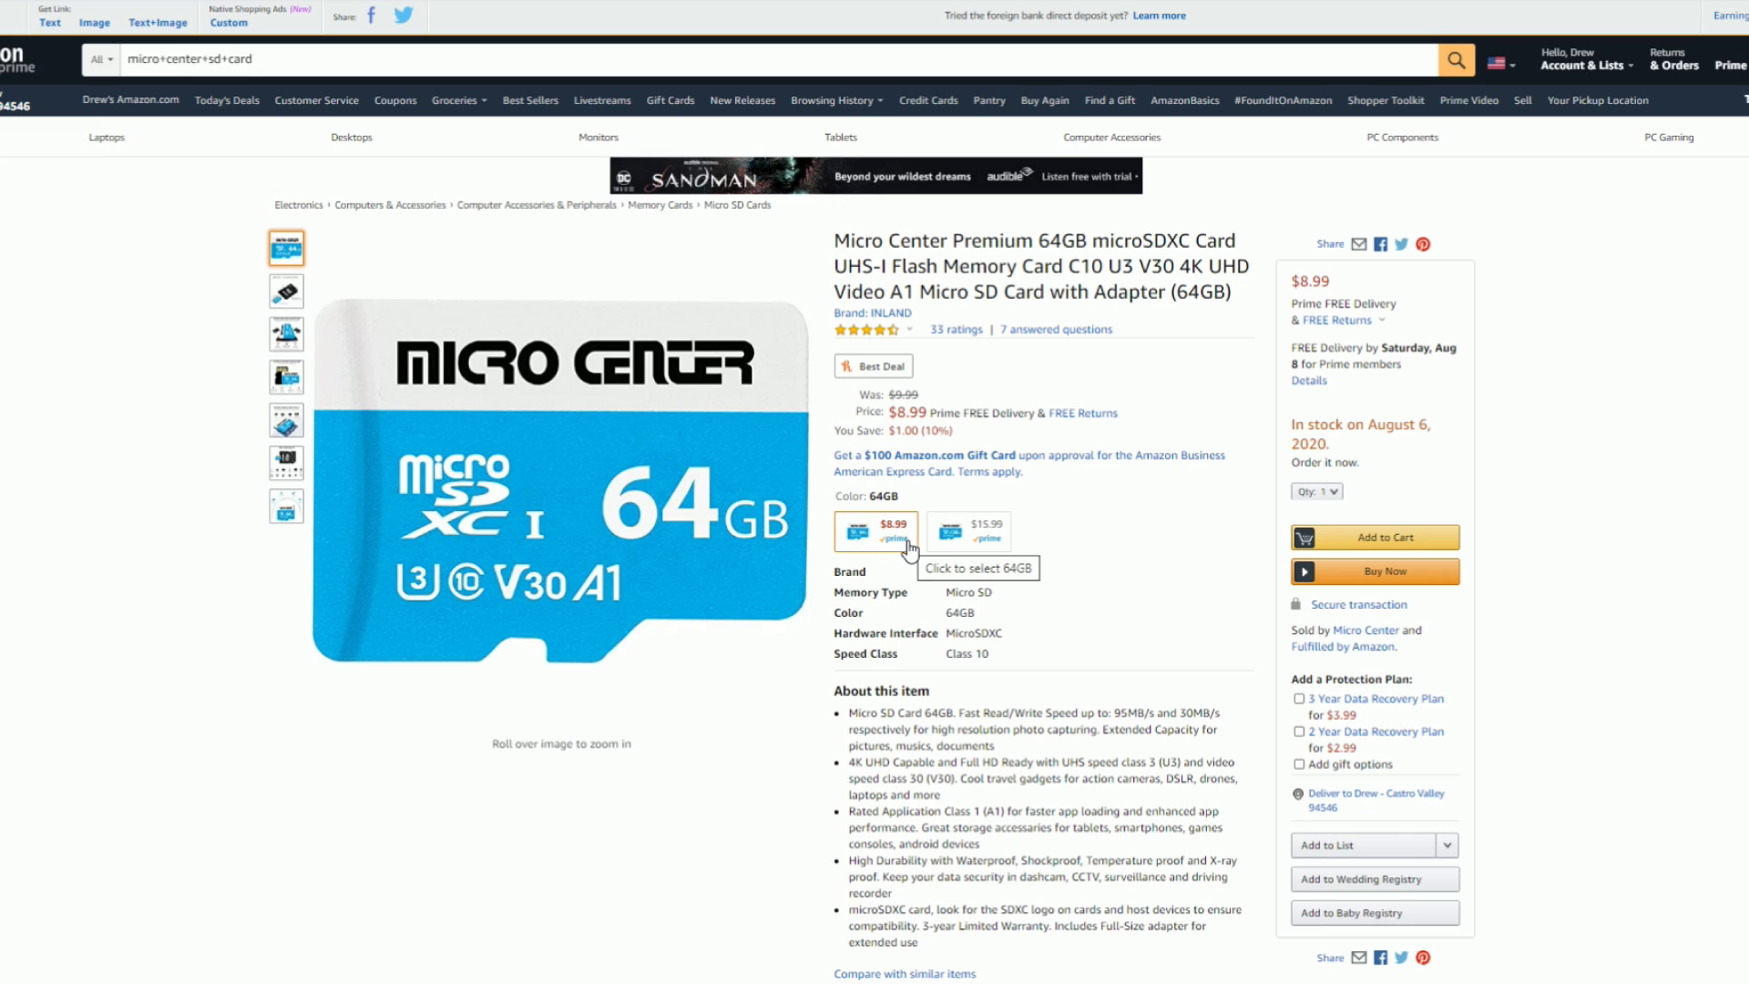
# Scroll the 64GB listing and show the 'Reliable Storage, Large Capacity' photo as the main image
pyautogui.moveTo(738, 561)
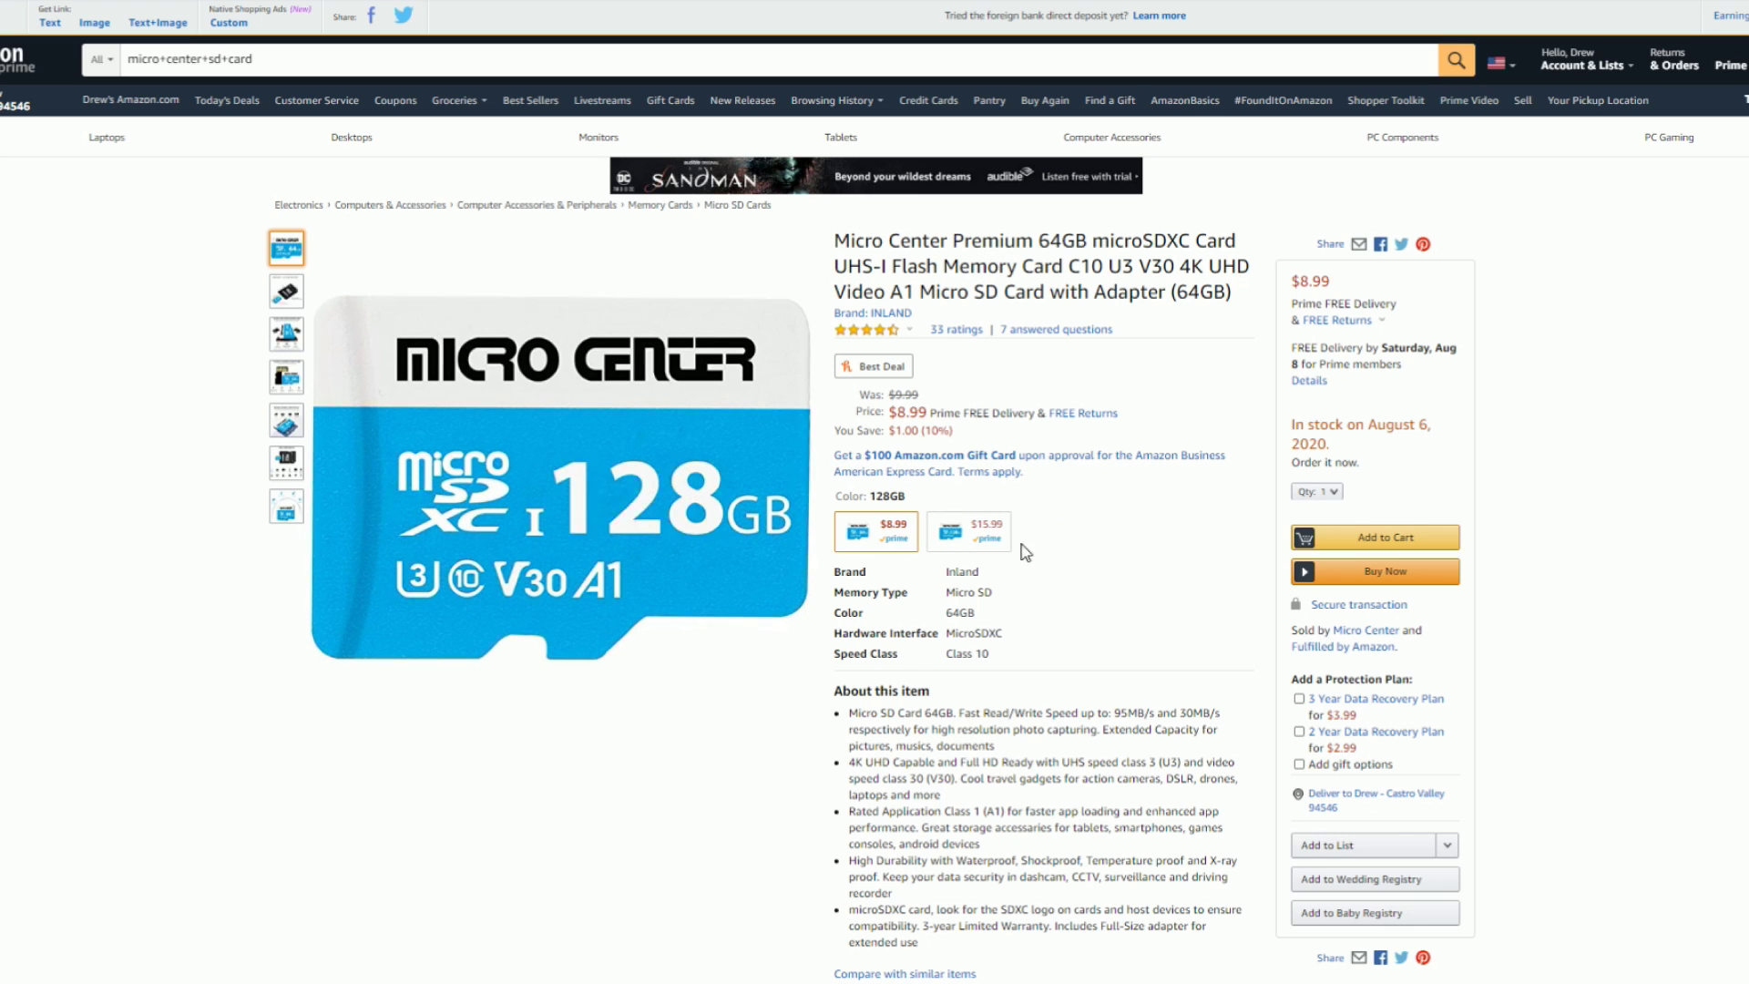
pyautogui.scroll(-2, 1067, 652)
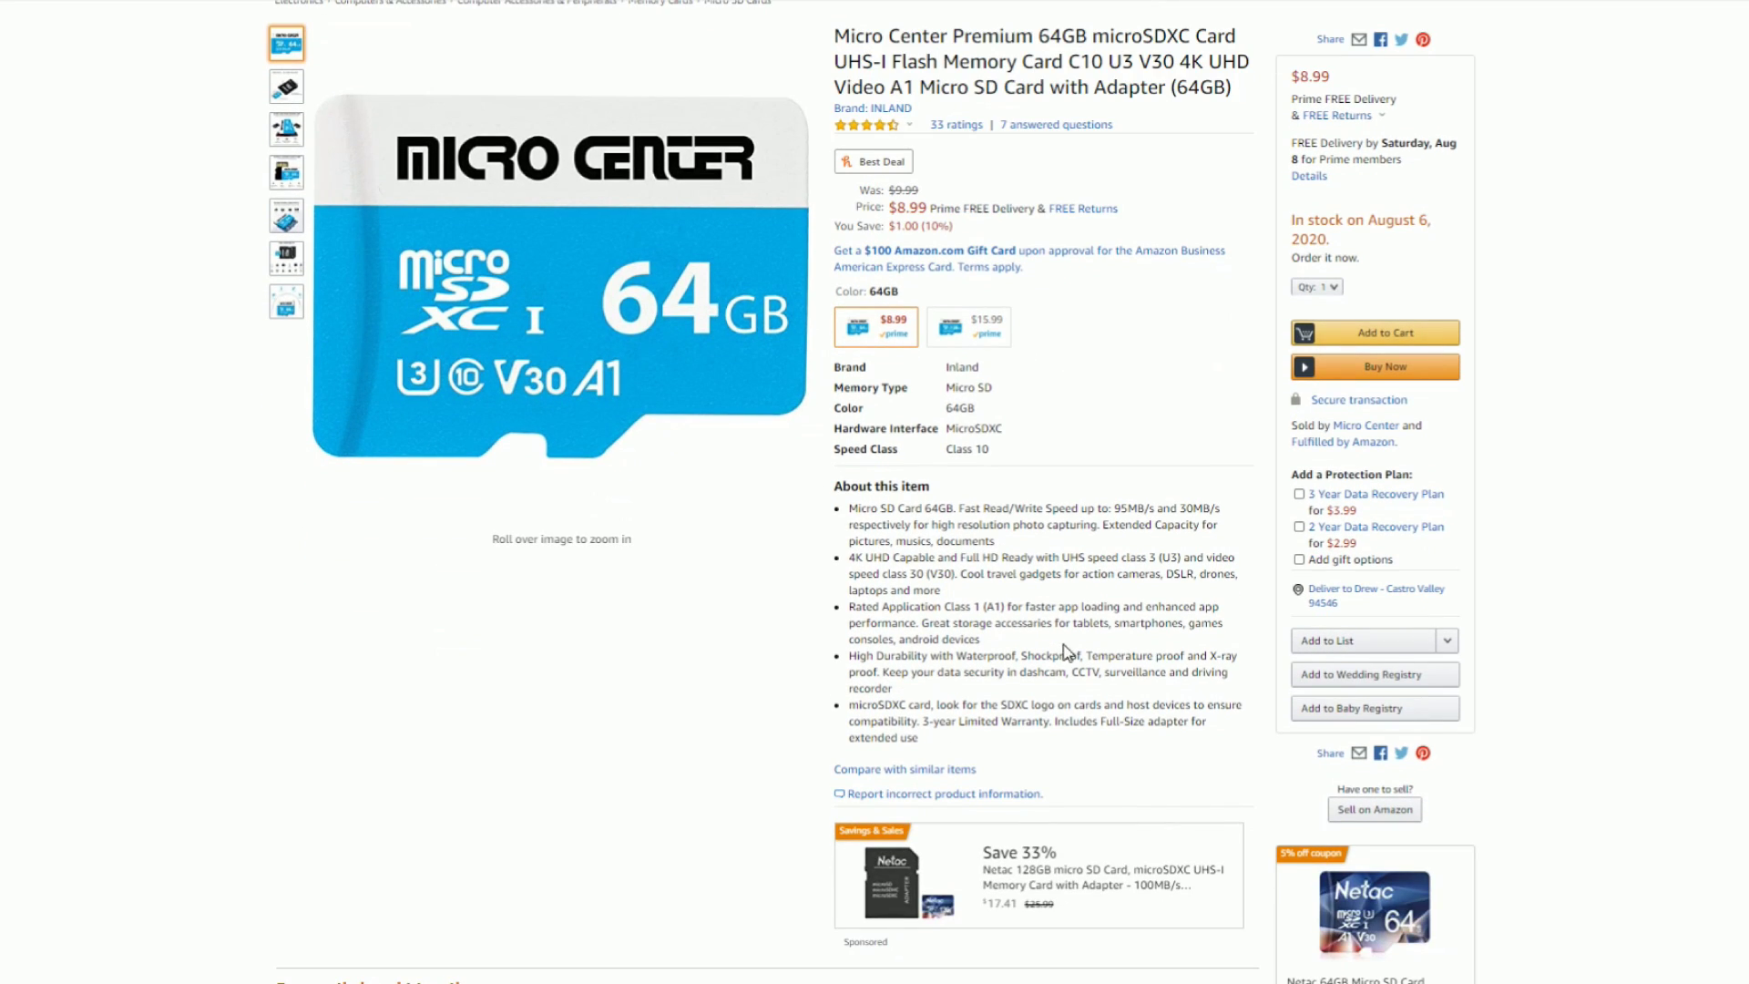
pyautogui.scroll(2, 1040, 623)
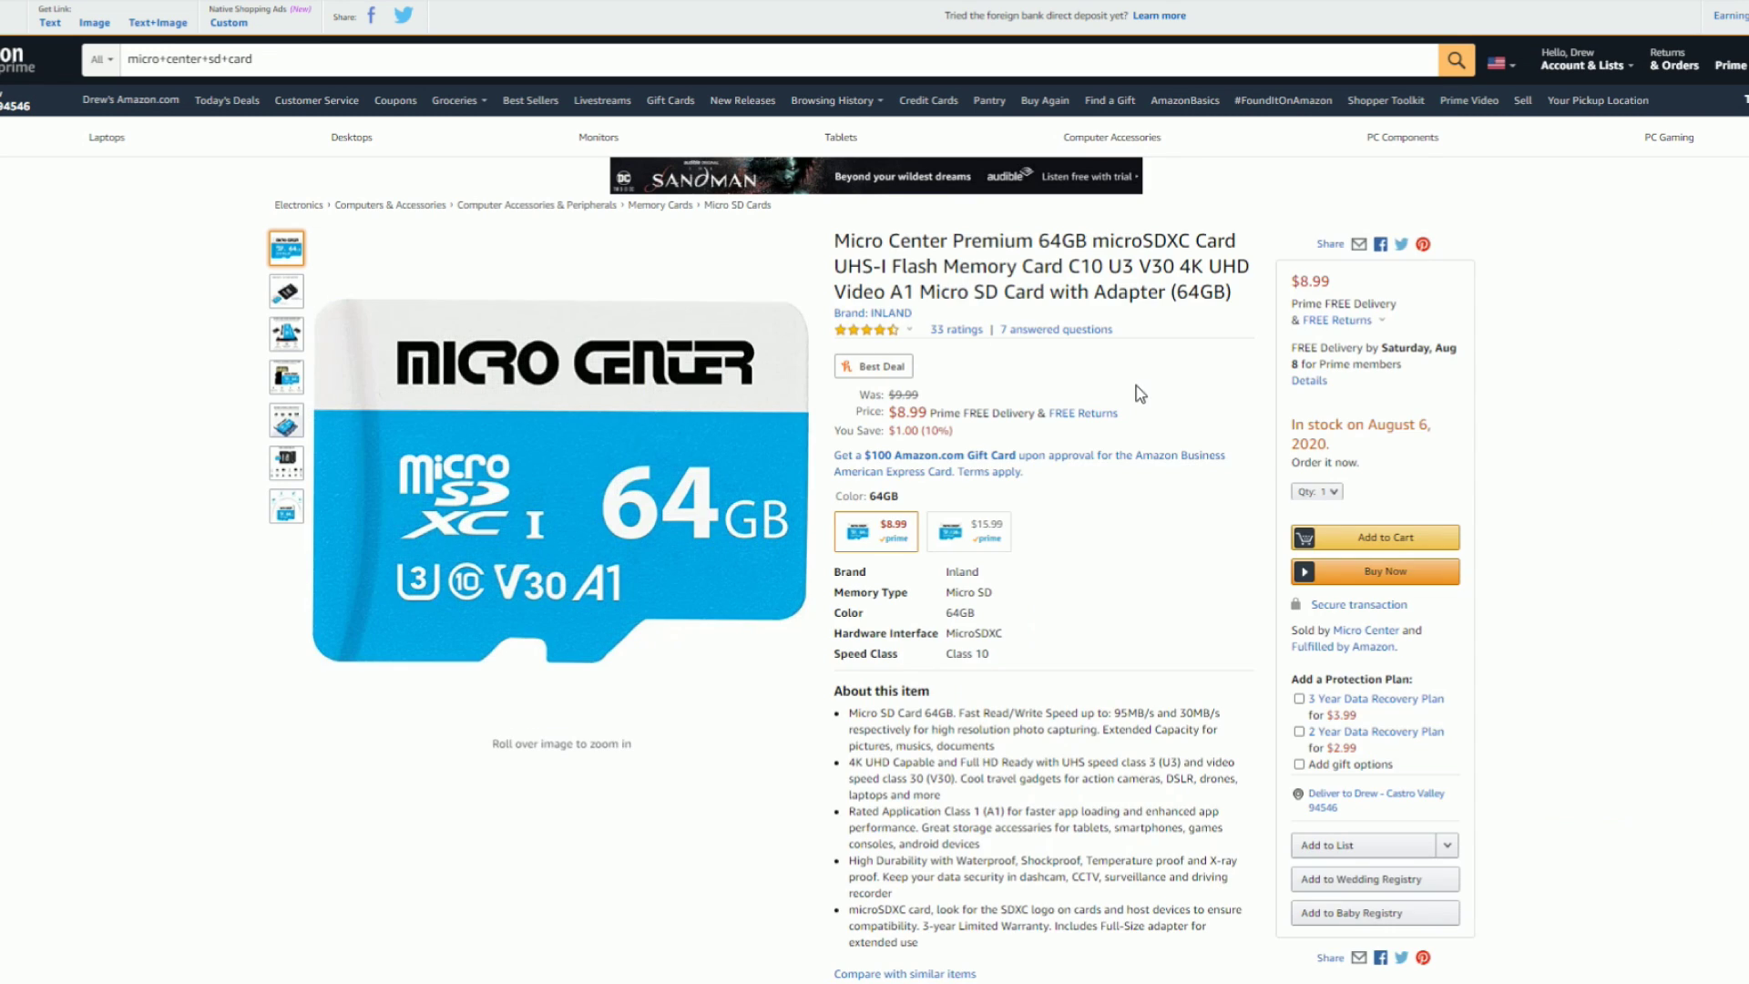
pyautogui.moveTo(297, 342)
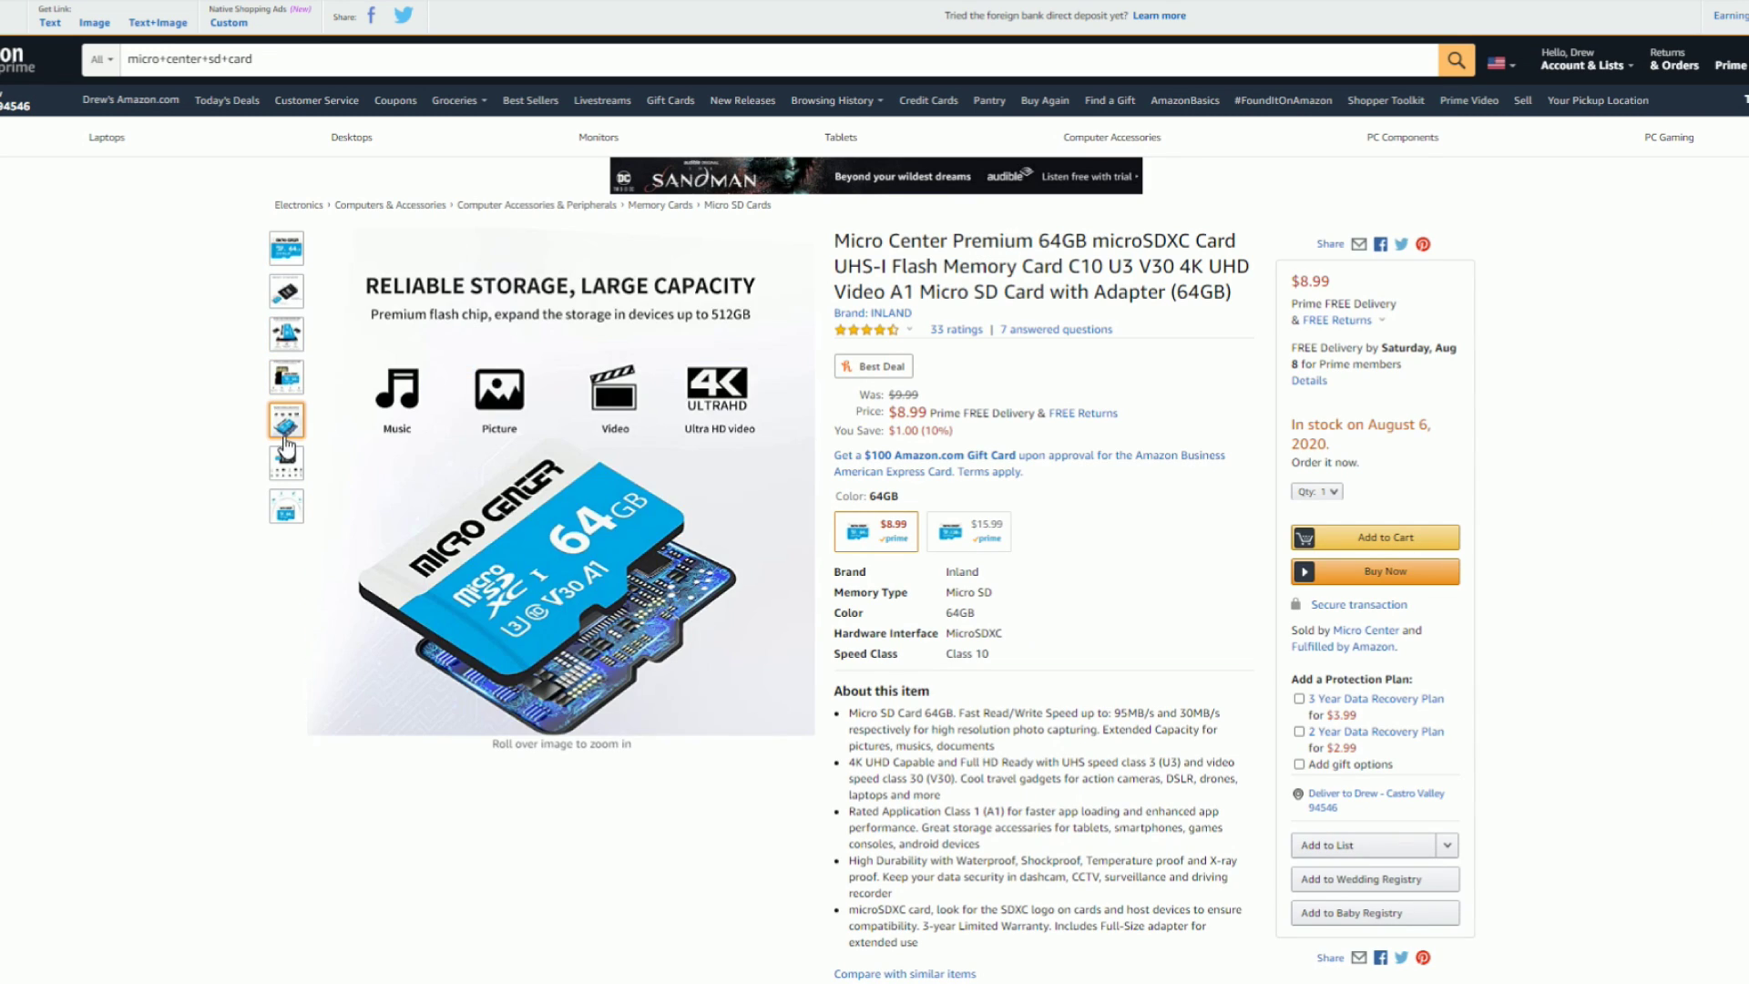